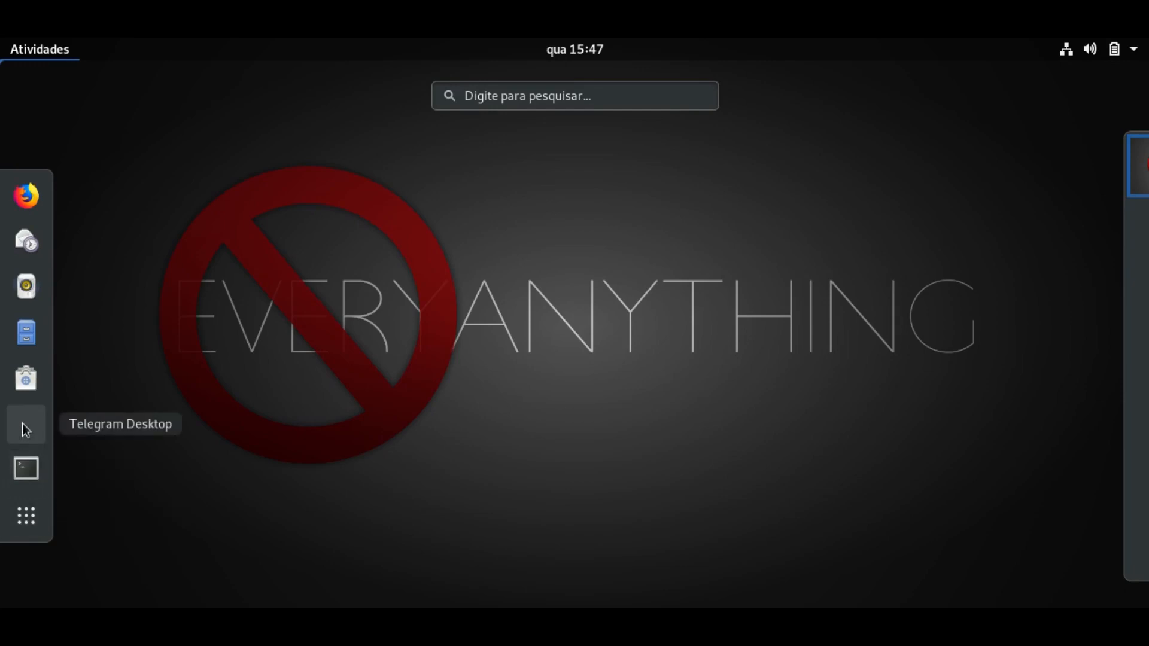
Start installing the Step app found by searching 'step' in GNOME Software, then launch Terminal.
click(30, 381)
click(1056, 81)
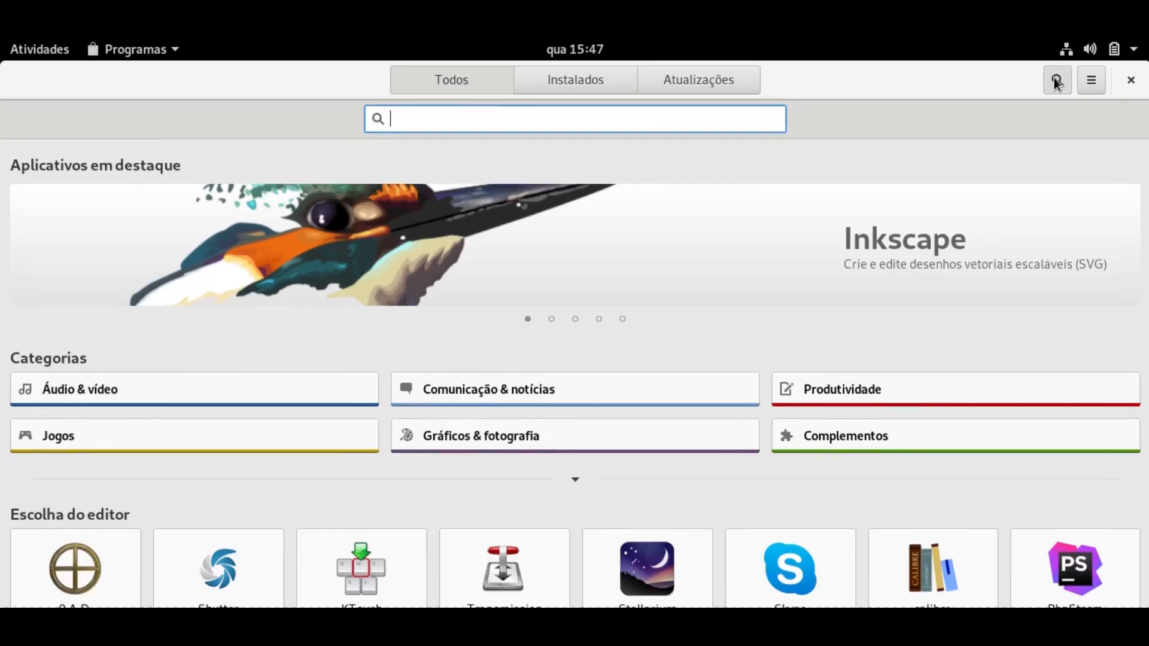
text(step)
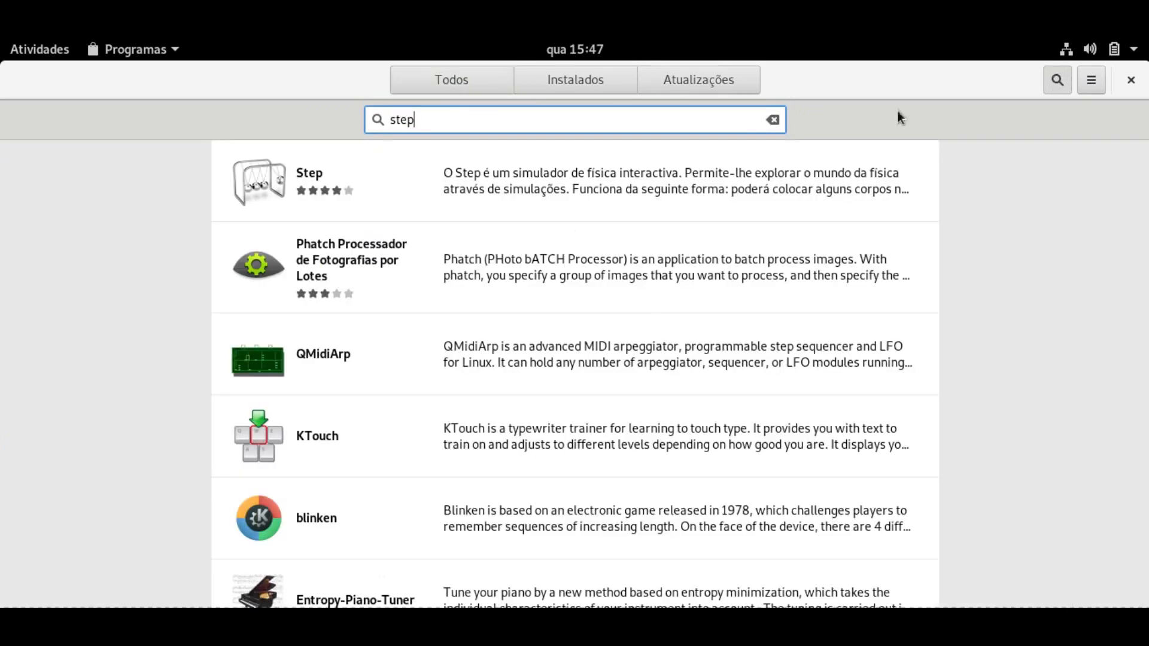
click(518, 192)
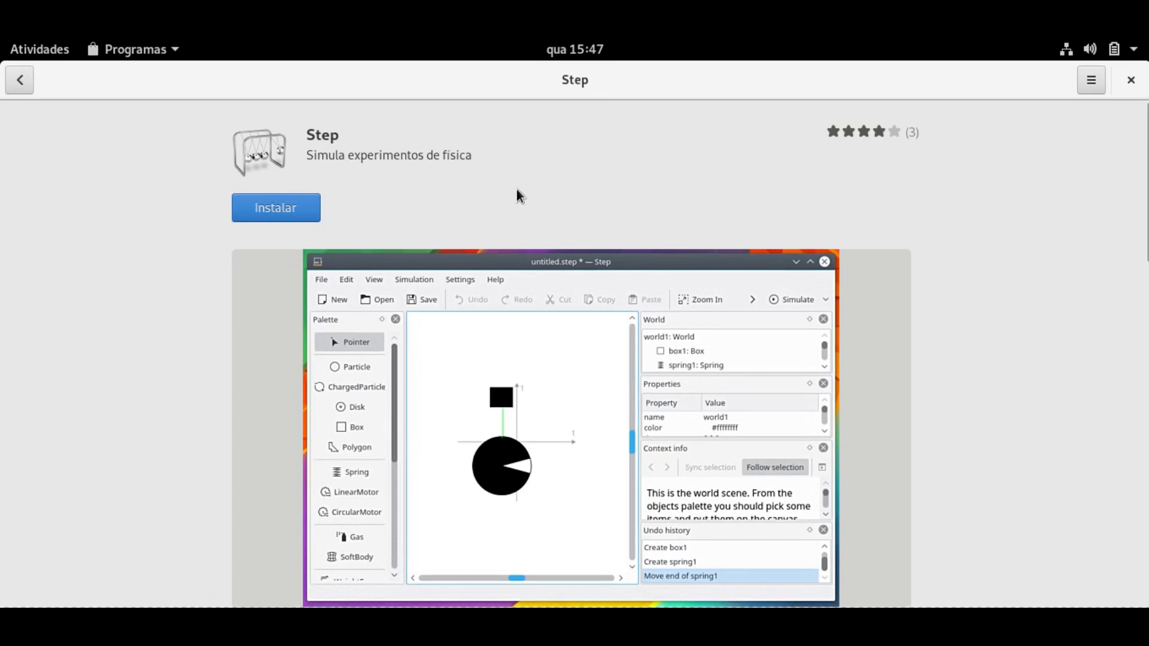
click(293, 218)
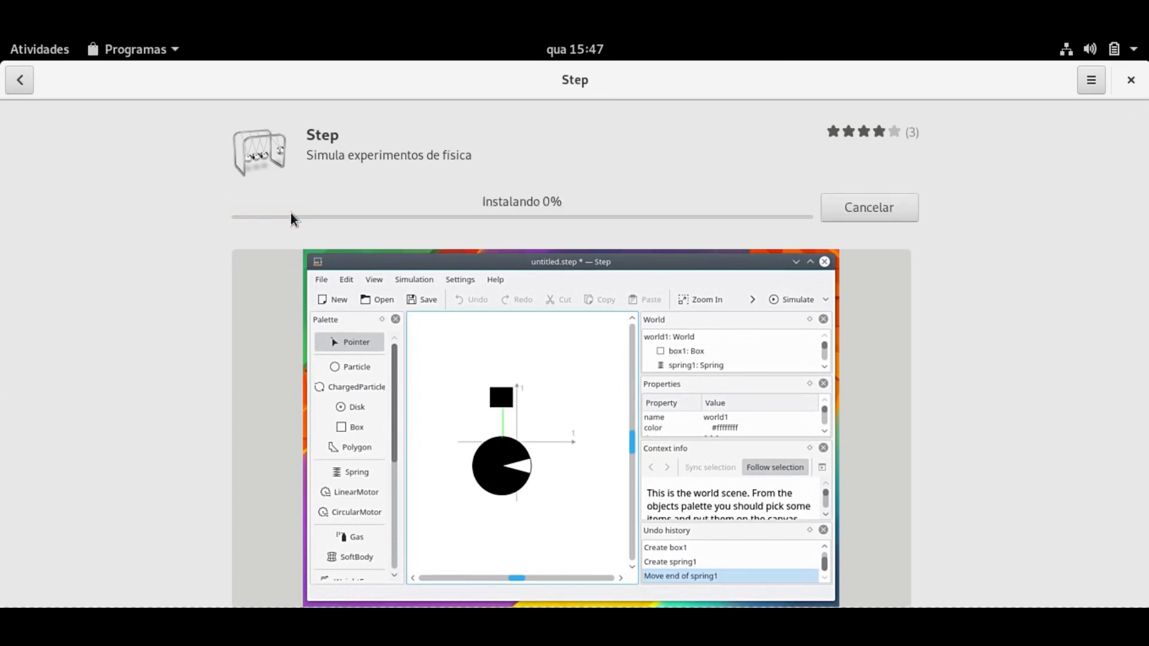
click(35, 50)
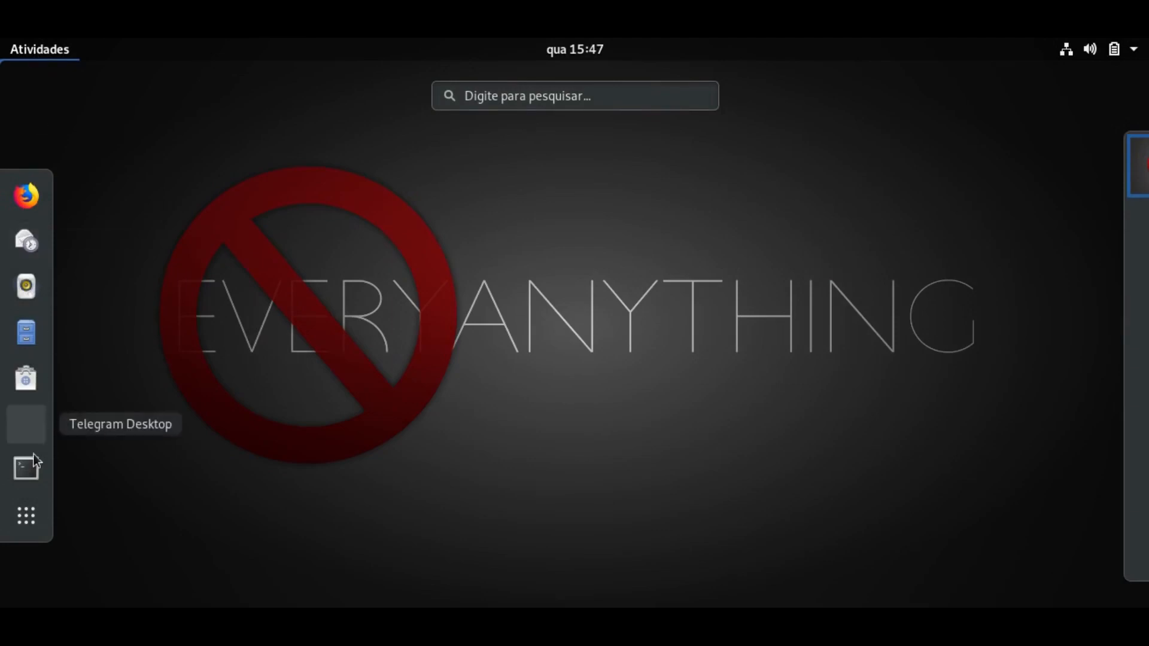
click(29, 465)
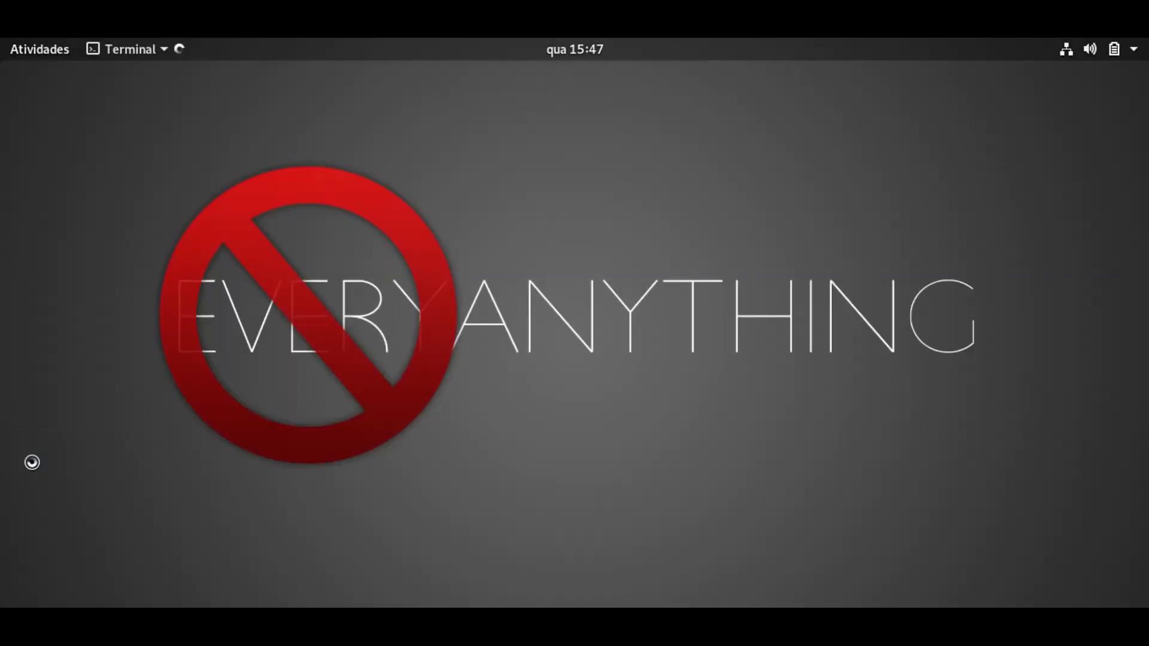
Run sudo dnf search step and select the step.x86_64 package name.
text(sudo dnf )
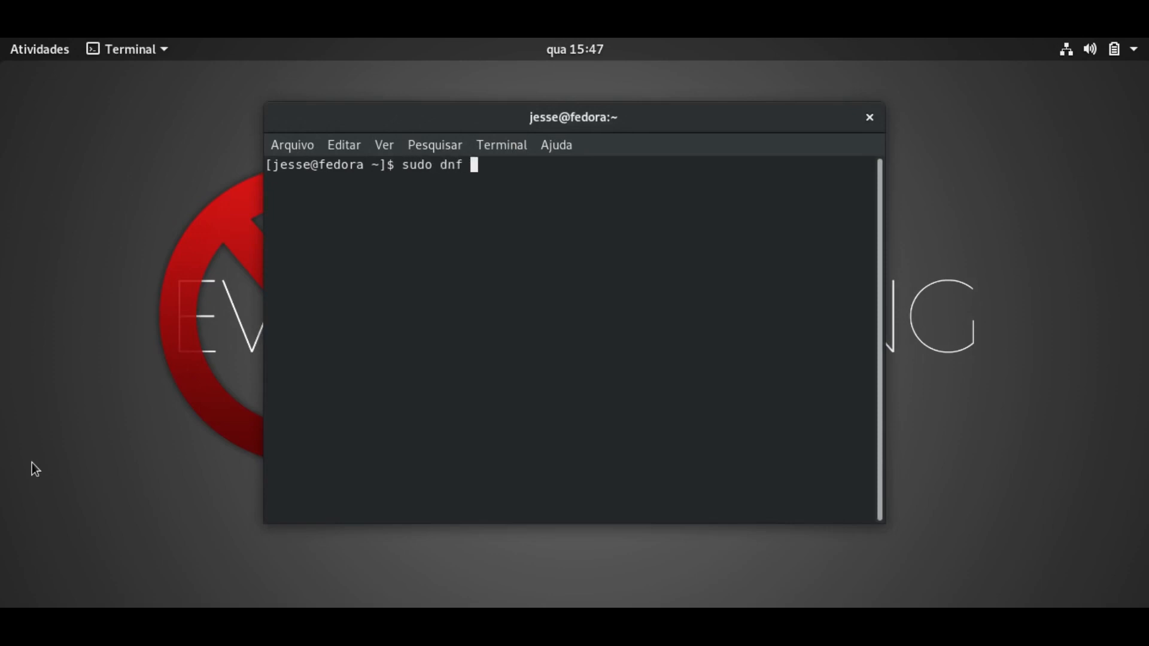
text(search step)
key(Return)
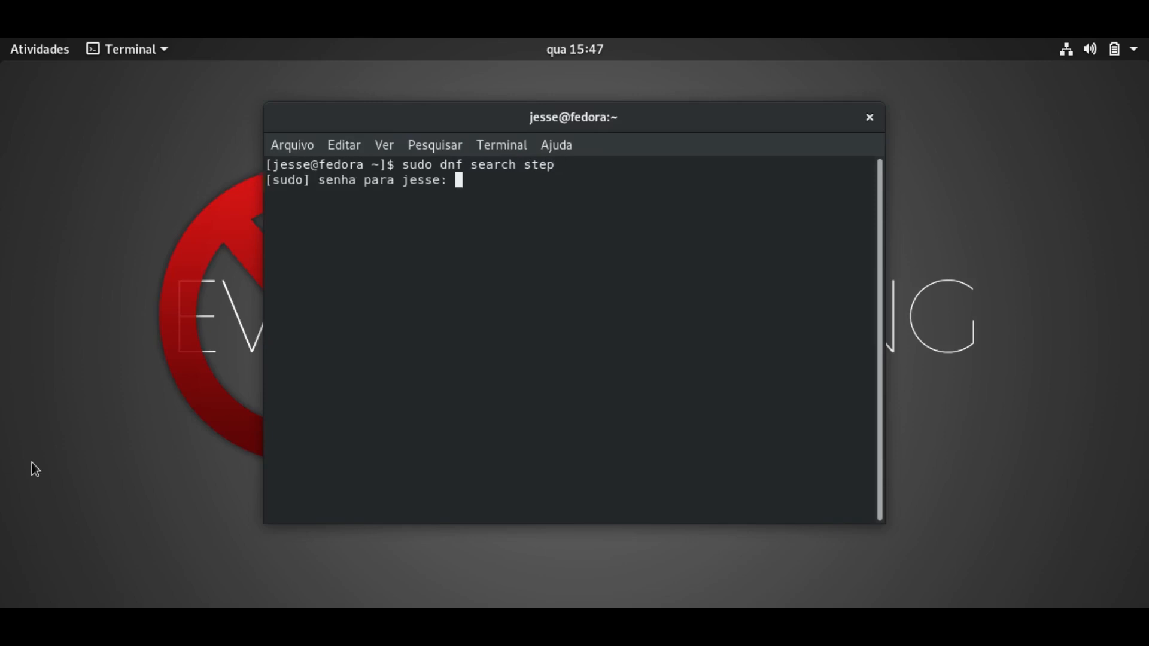
key(Return)
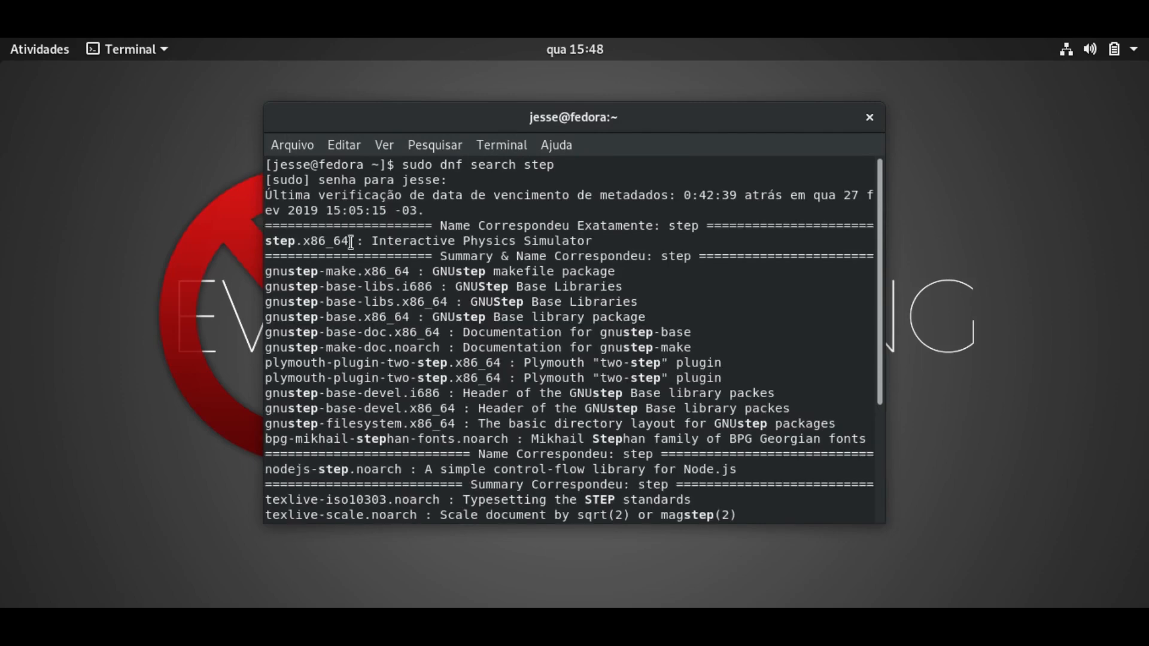
drag(352, 241, 267, 241)
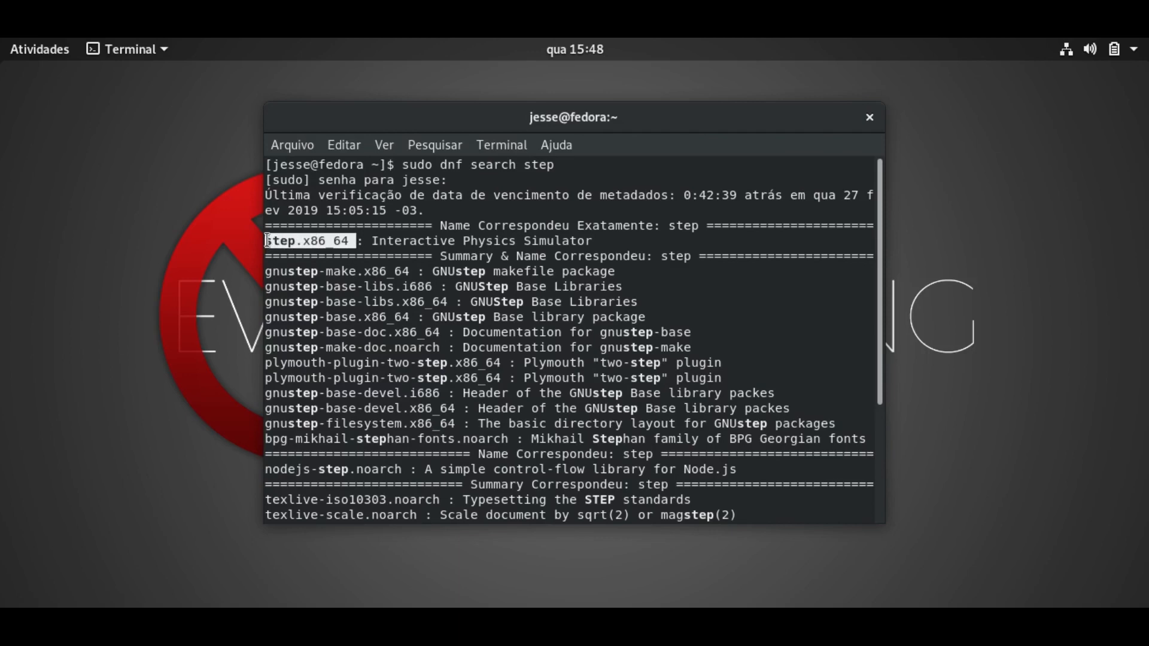
Install step.x86_64 with sudo dnf install, confirming the 59-package transaction with 's'.
key(ctrl+l)
text(sudo dnf install)
text(step.x86_64)
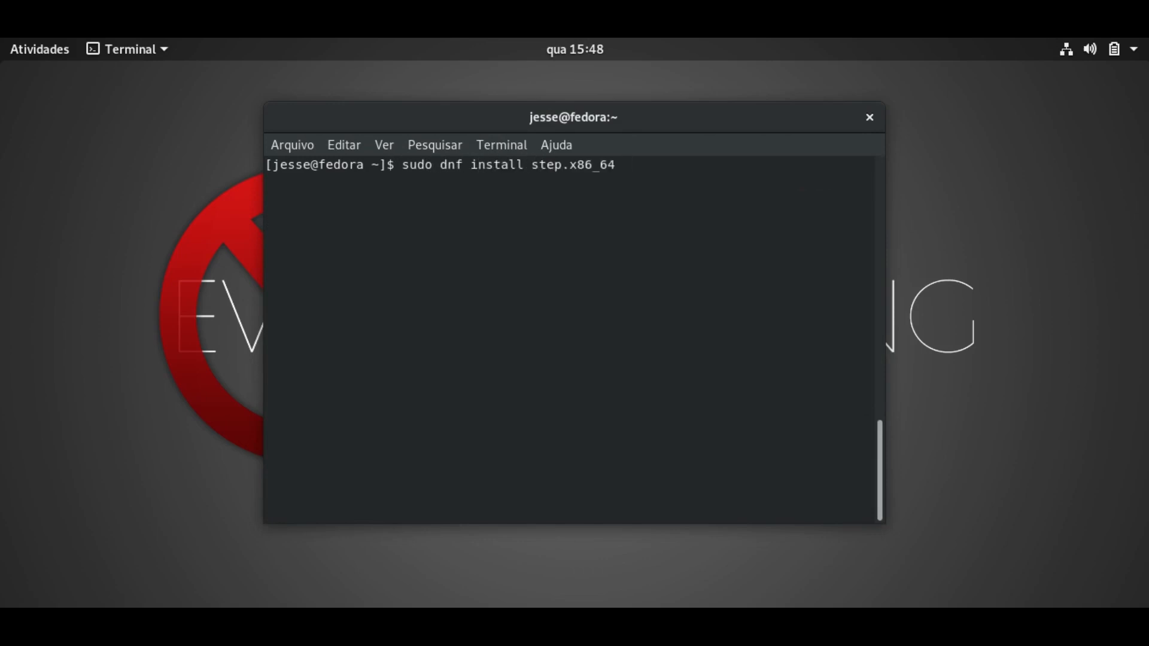
key(Return)
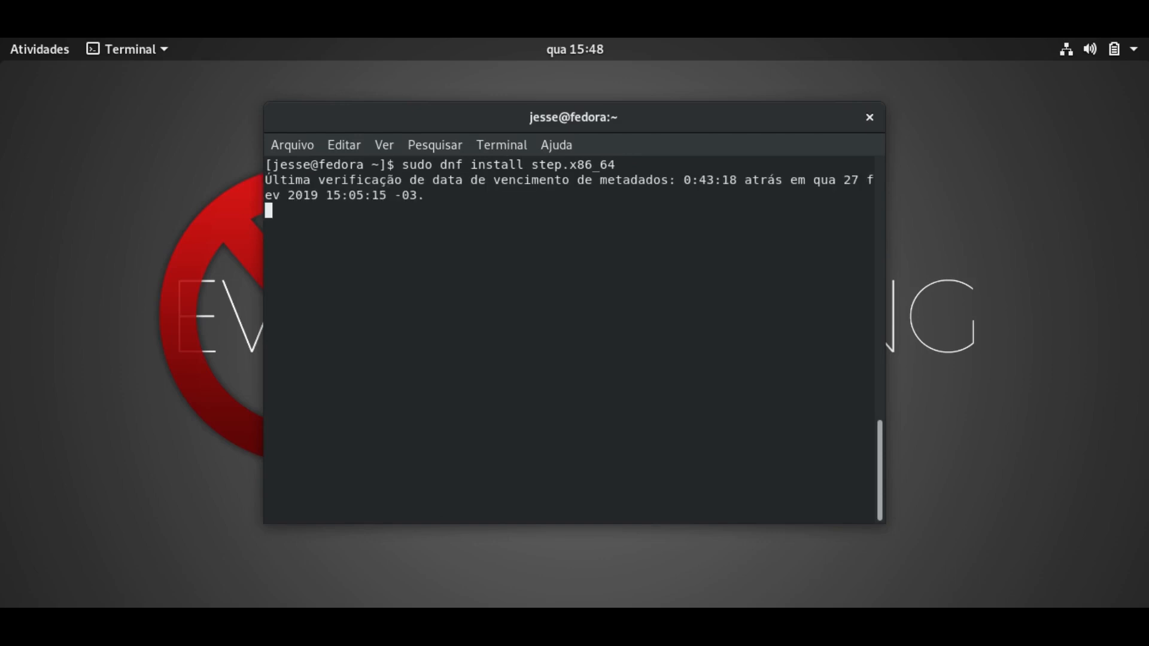
text(s)
key(Return)
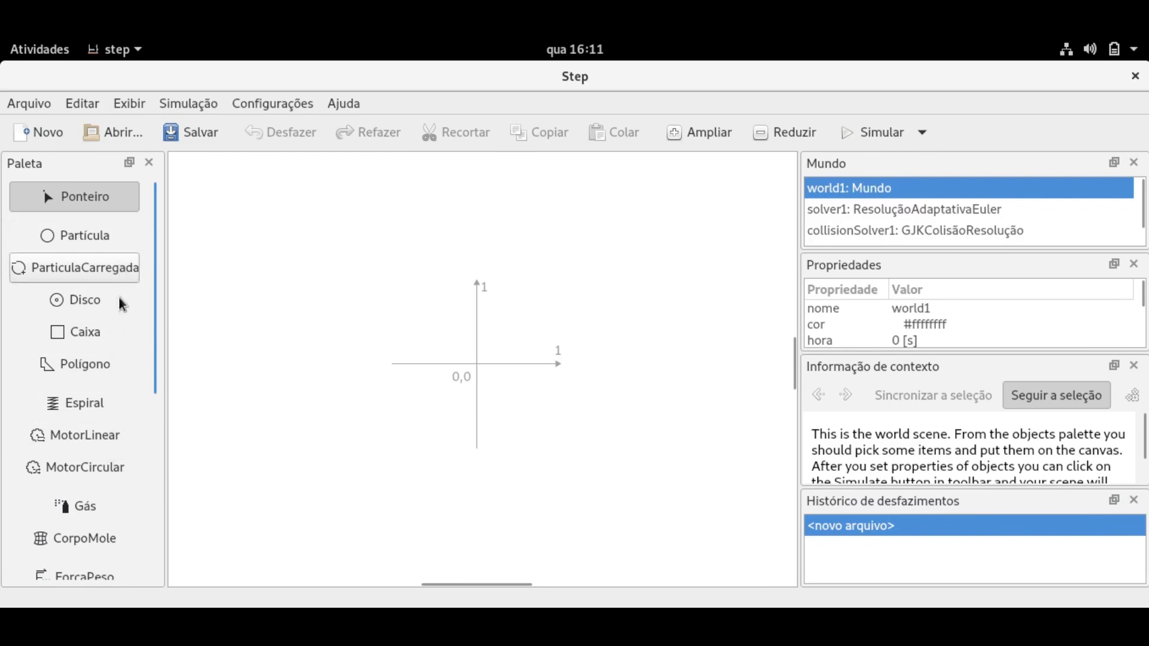
Scroll through the Paleta and info panels, then focus the empty world1 canvas.
scroll(118, 324, down, 1)
scroll(116, 323, down, 2)
scroll(116, 323, up, 3)
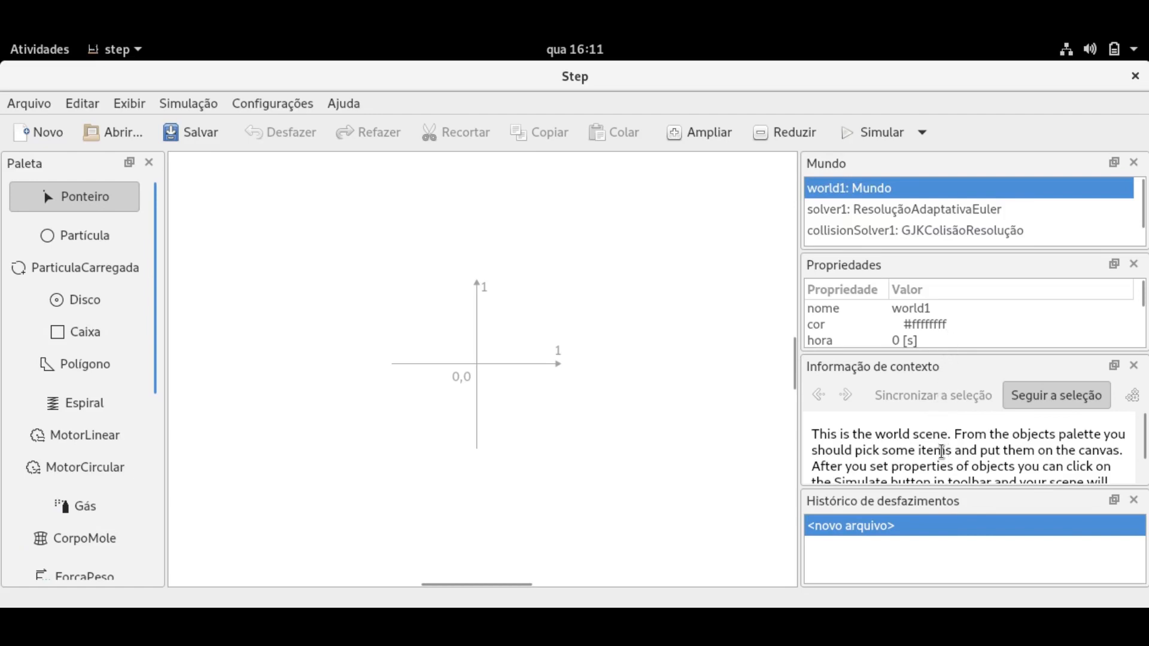
scroll(941, 451, down, 1)
scroll(941, 451, up, 1)
click(310, 313)
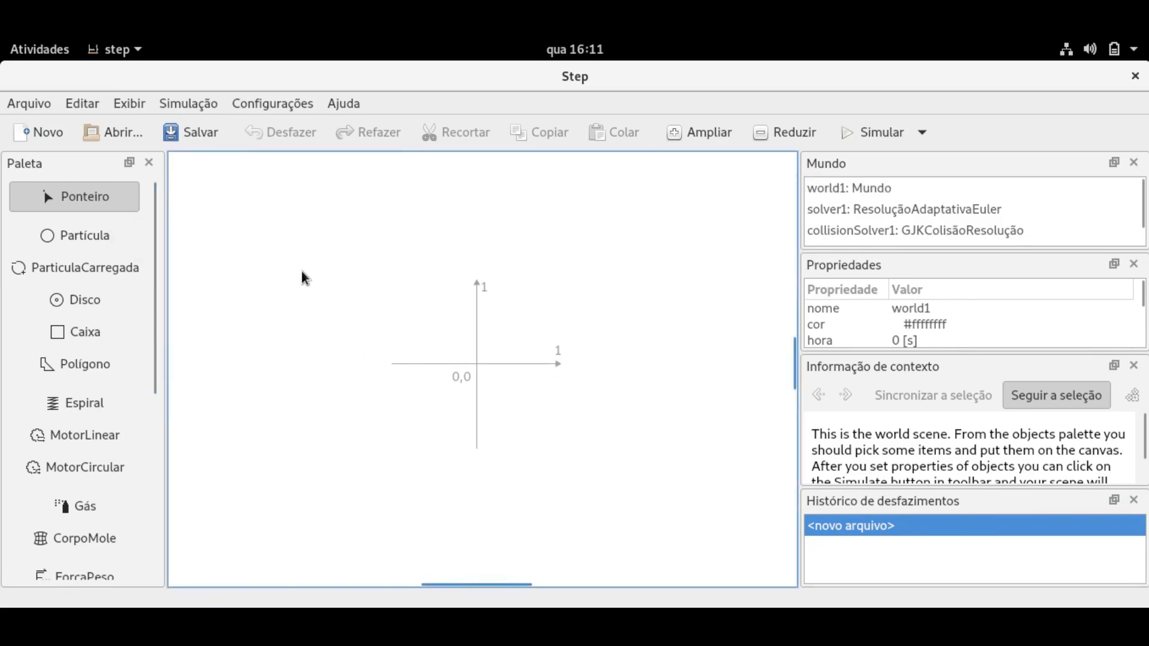
click(103, 246)
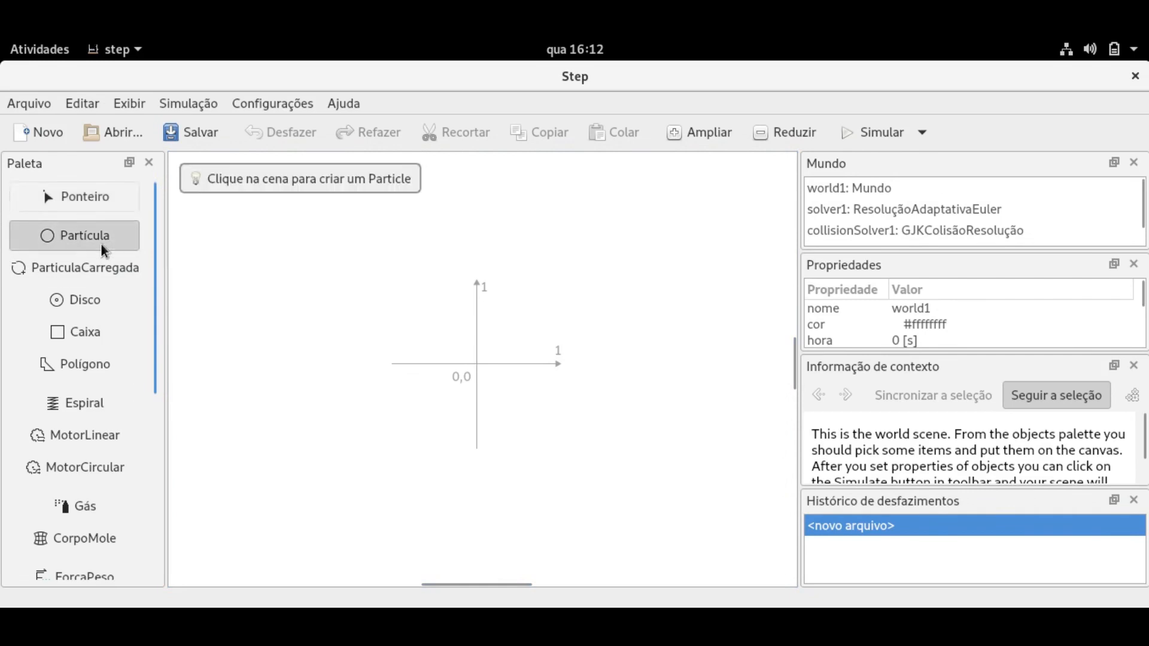
click(260, 224)
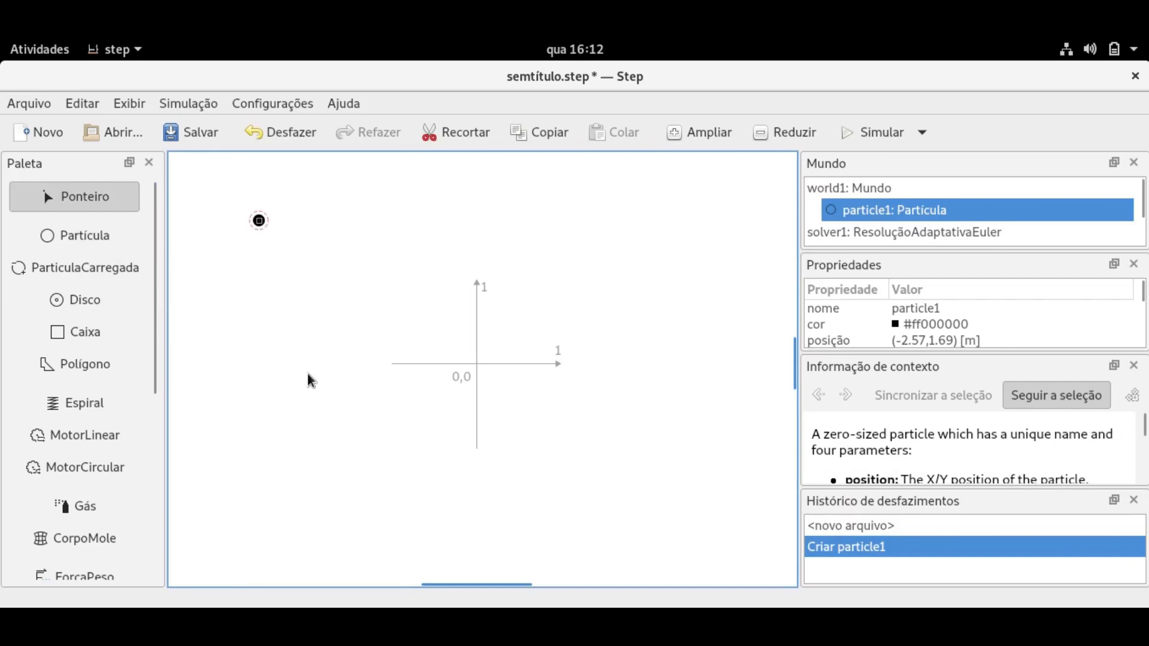
click(92, 243)
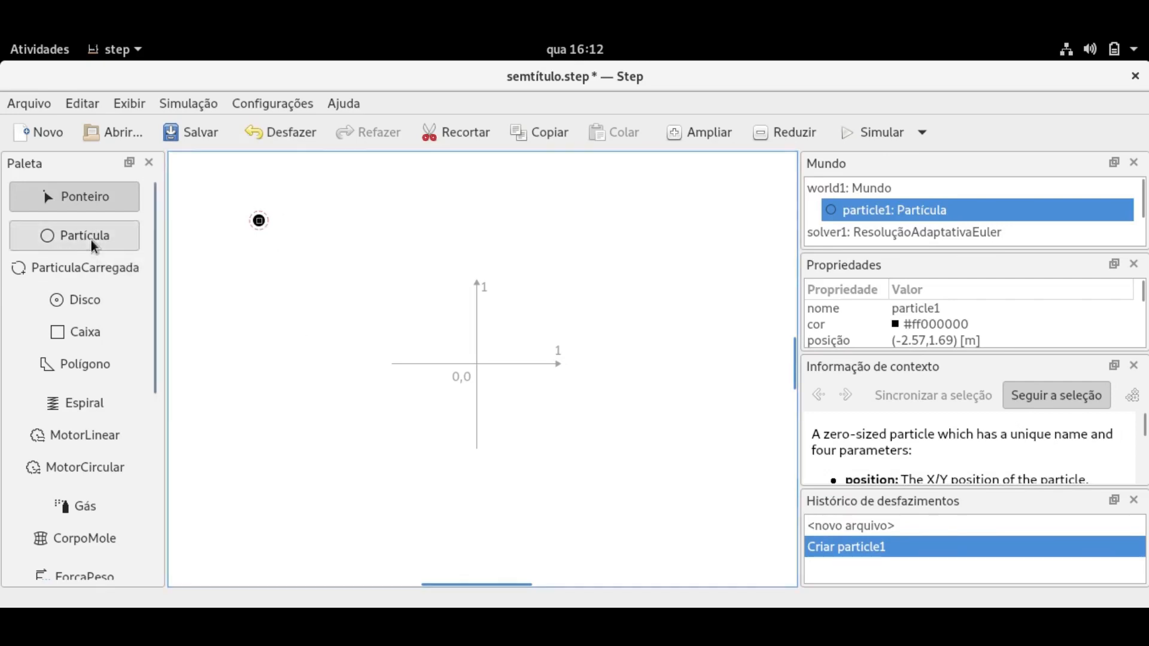
click(482, 225)
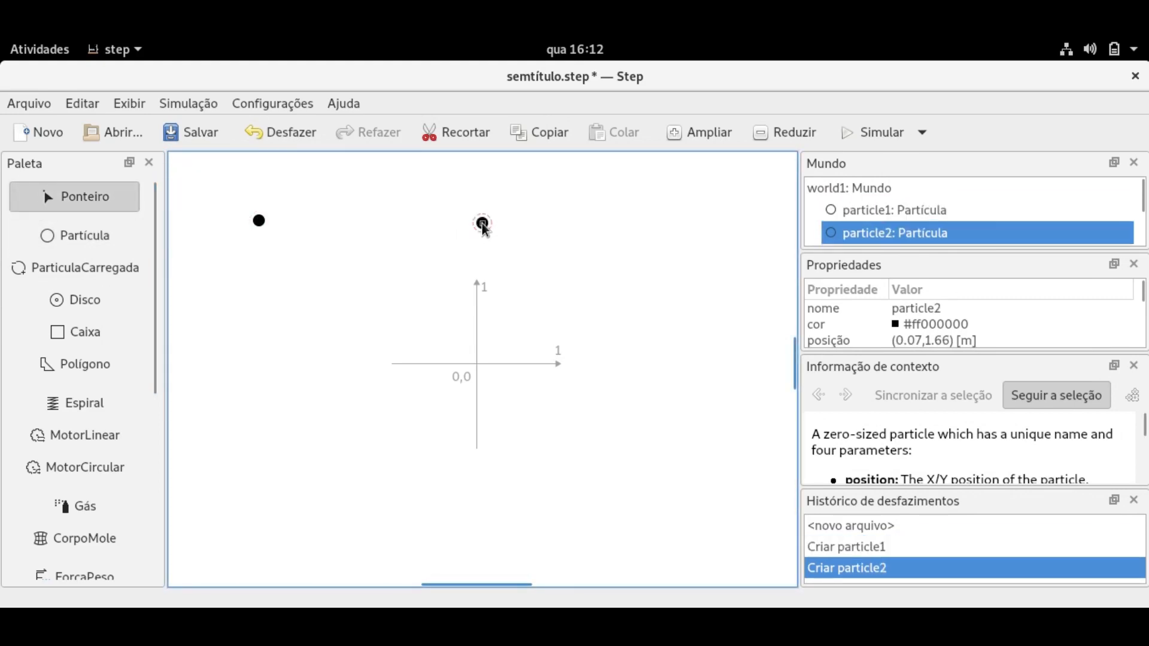
key(ctrl+z)
key(ctrl+z)
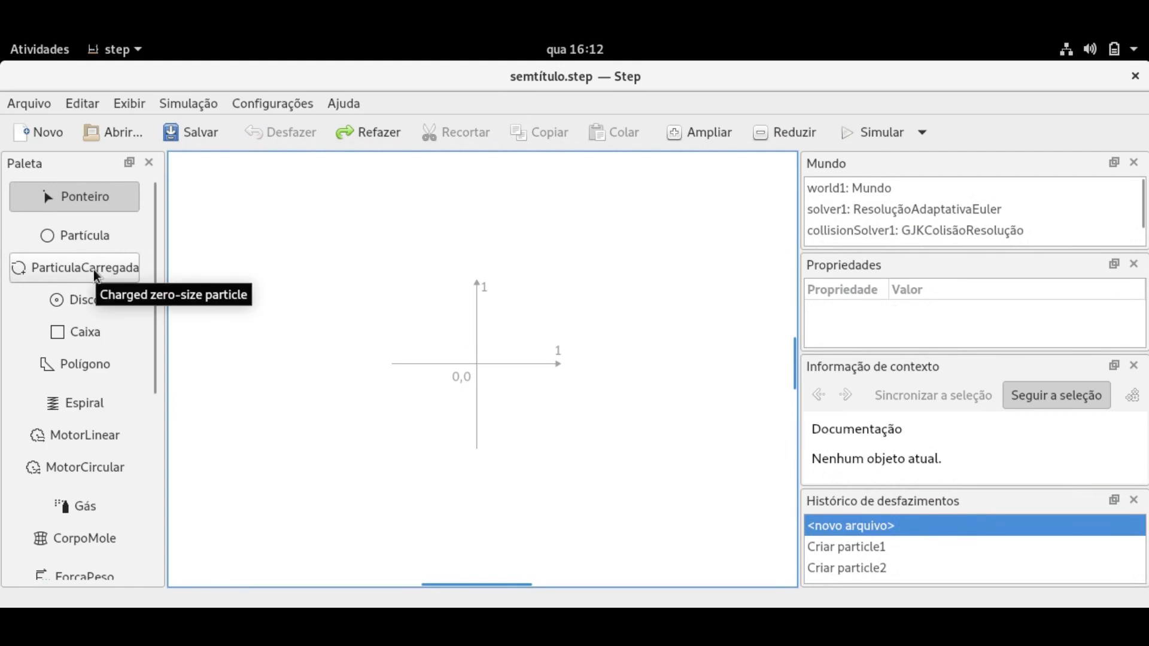
click(96, 276)
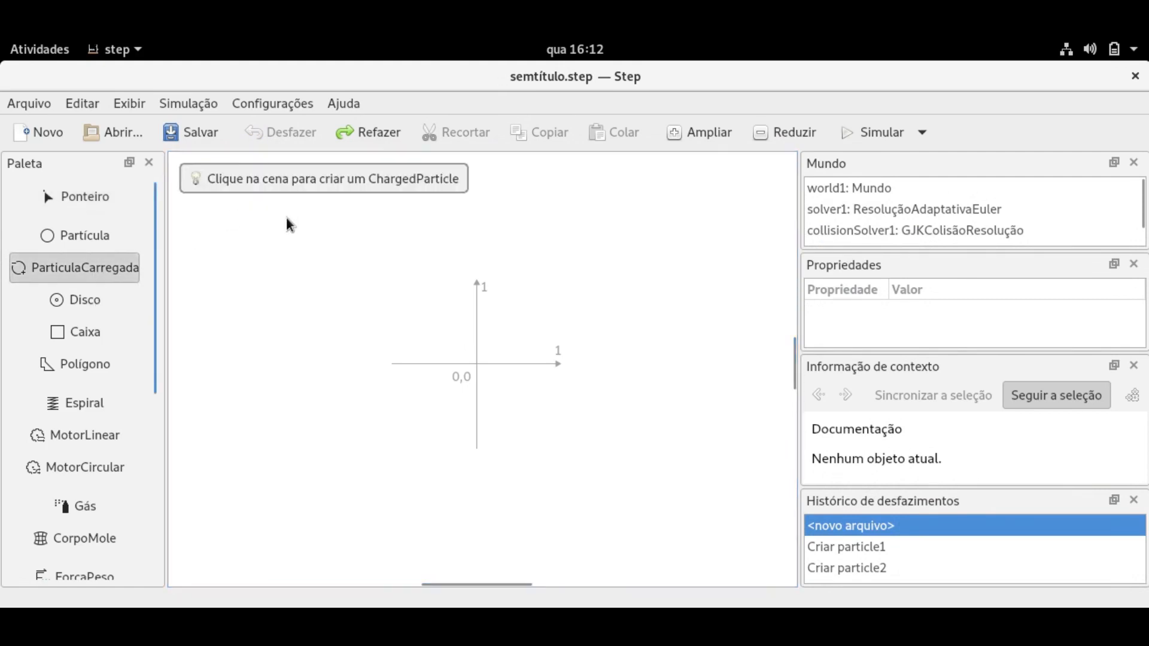
click(287, 219)
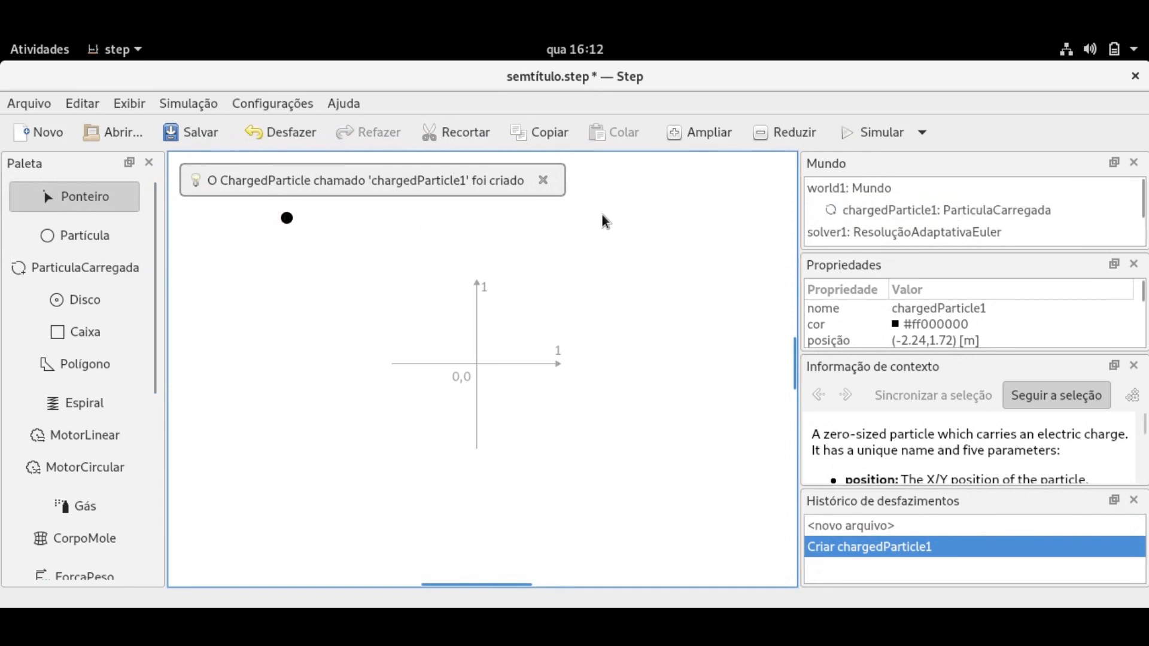
click(70, 270)
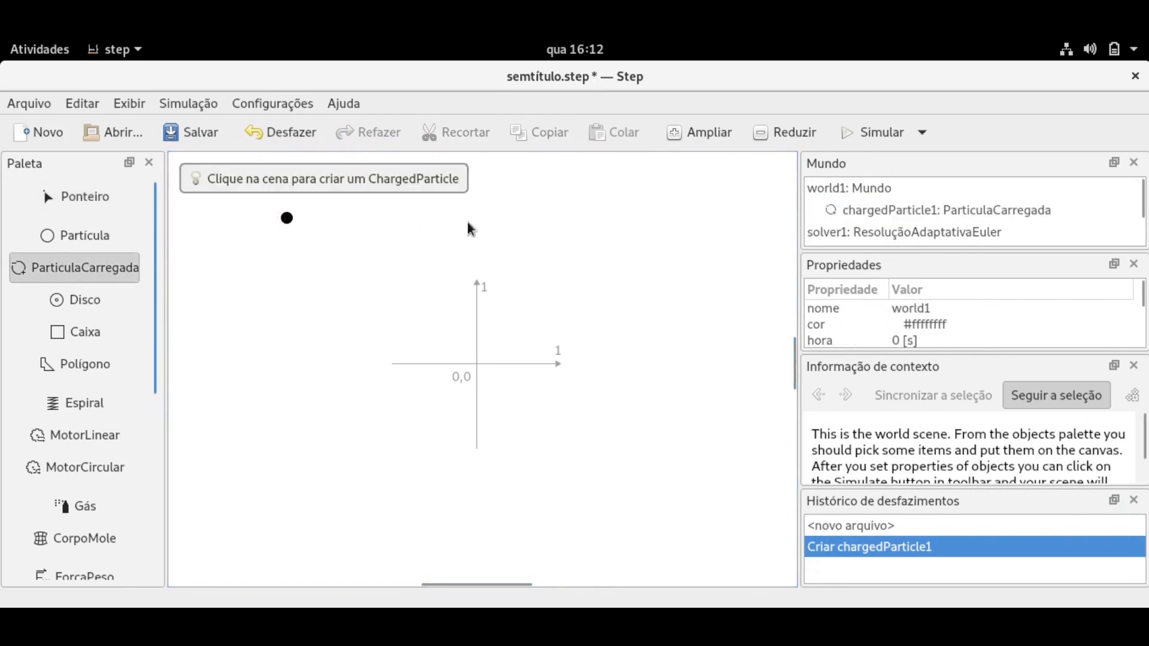
click(597, 232)
key(ctrl+z)
key(ctrl+z)
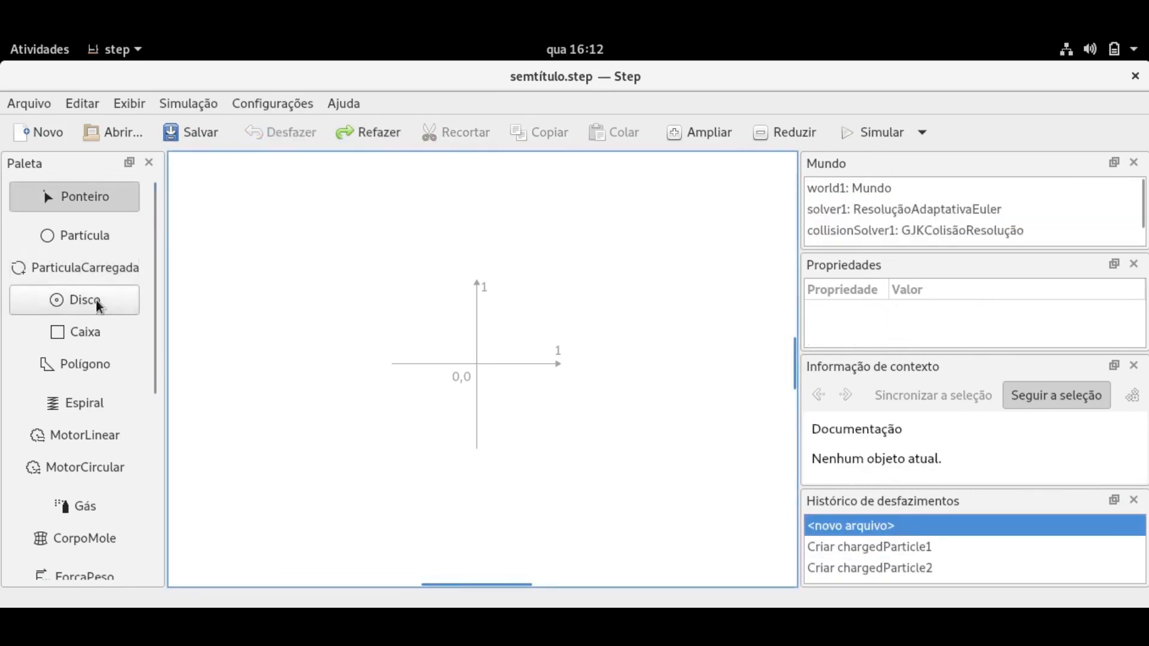
Place a trial disk in the scene, then undo it.
click(96, 300)
click(280, 242)
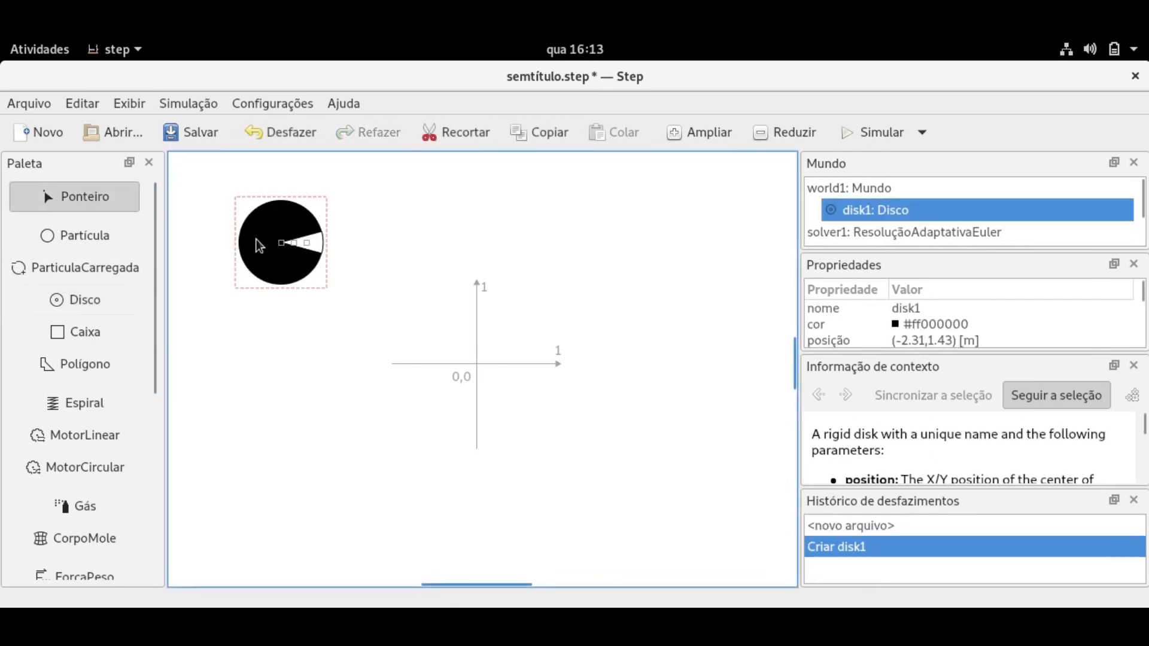
key(ctrl+z)
Draw a rigid box left of the origin with Caixa, then undo it.
click(89, 334)
drag(239, 270, 388, 379)
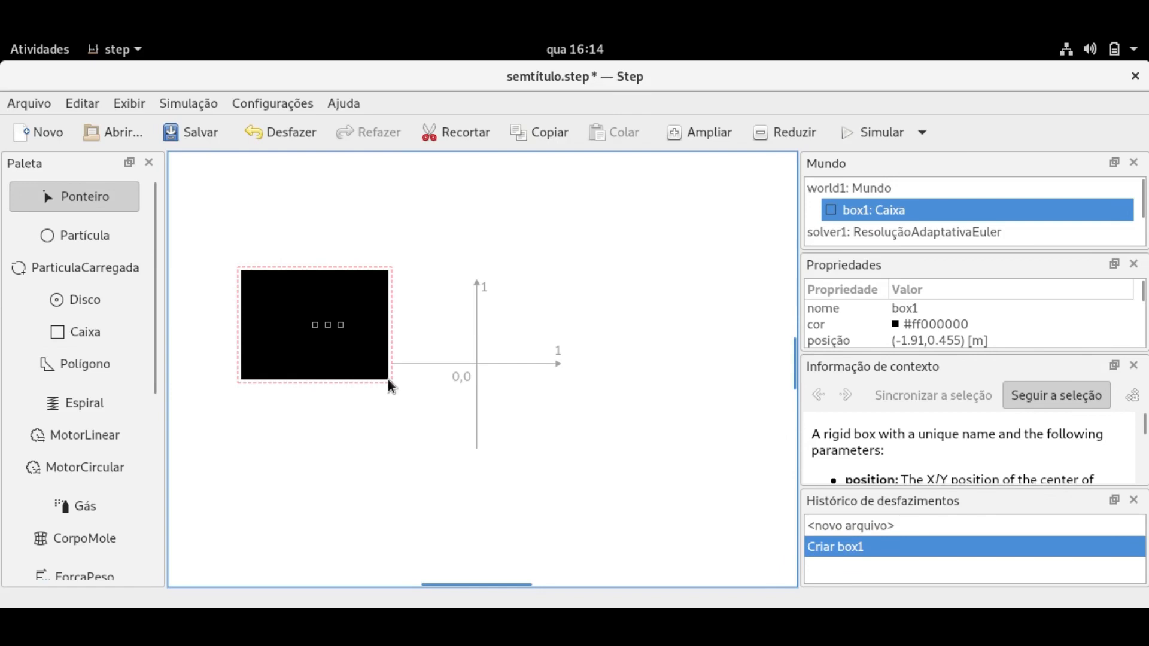
key(ctrl+z)
Draw a trial four-vertex polygon with Polígono.
click(81, 368)
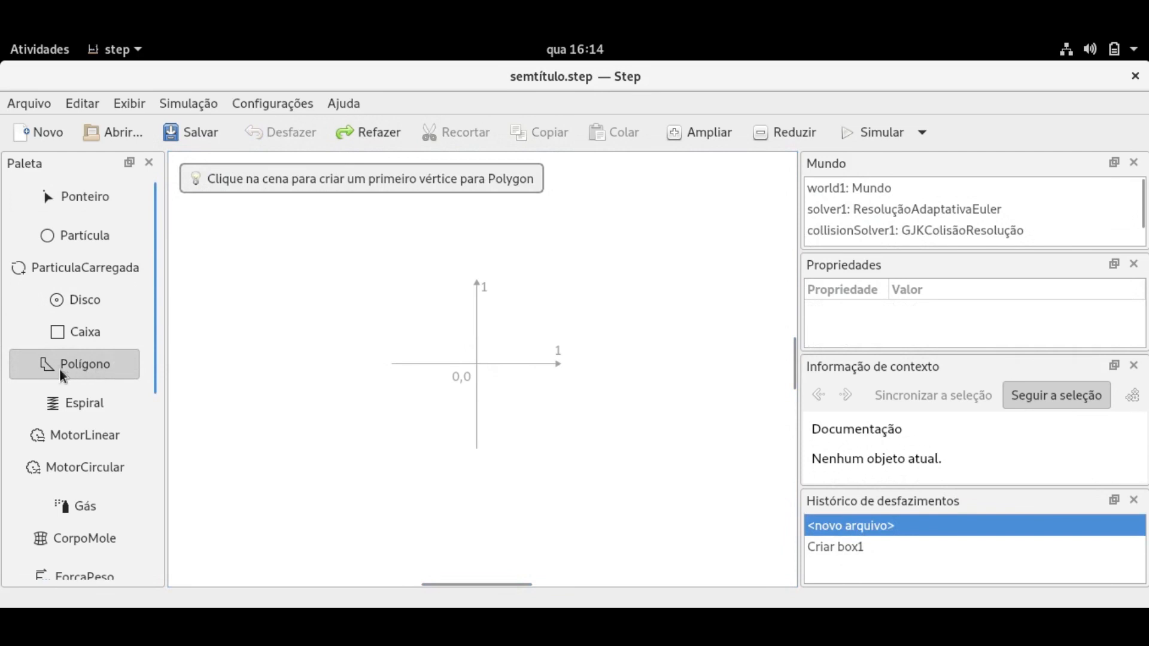
click(258, 318)
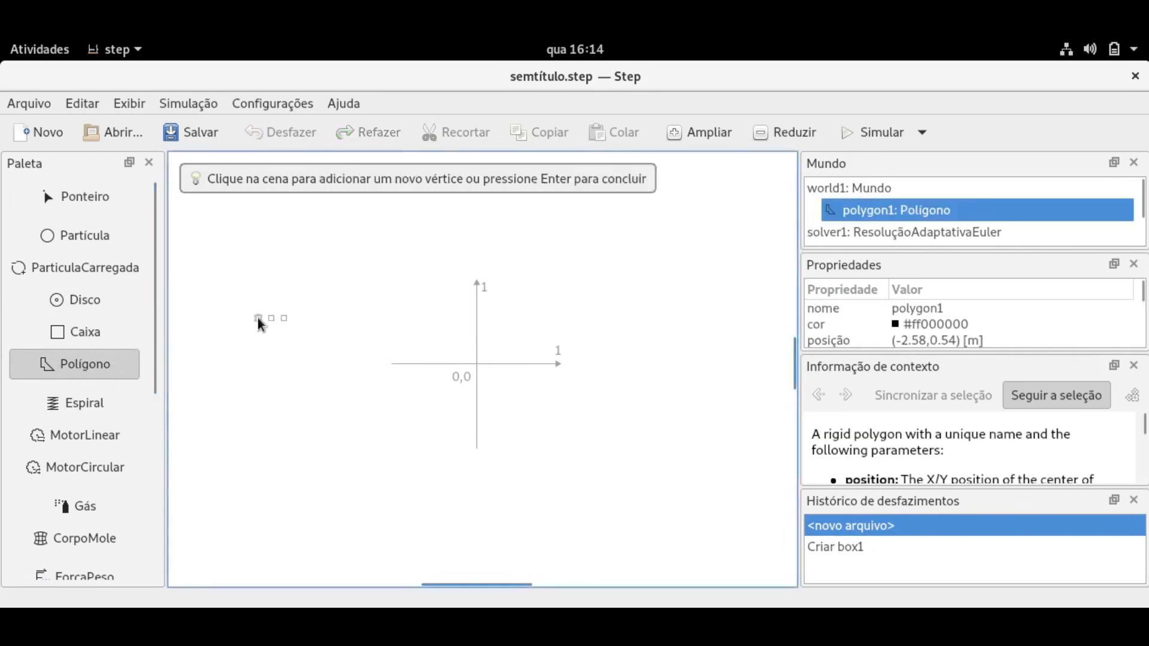
click(347, 289)
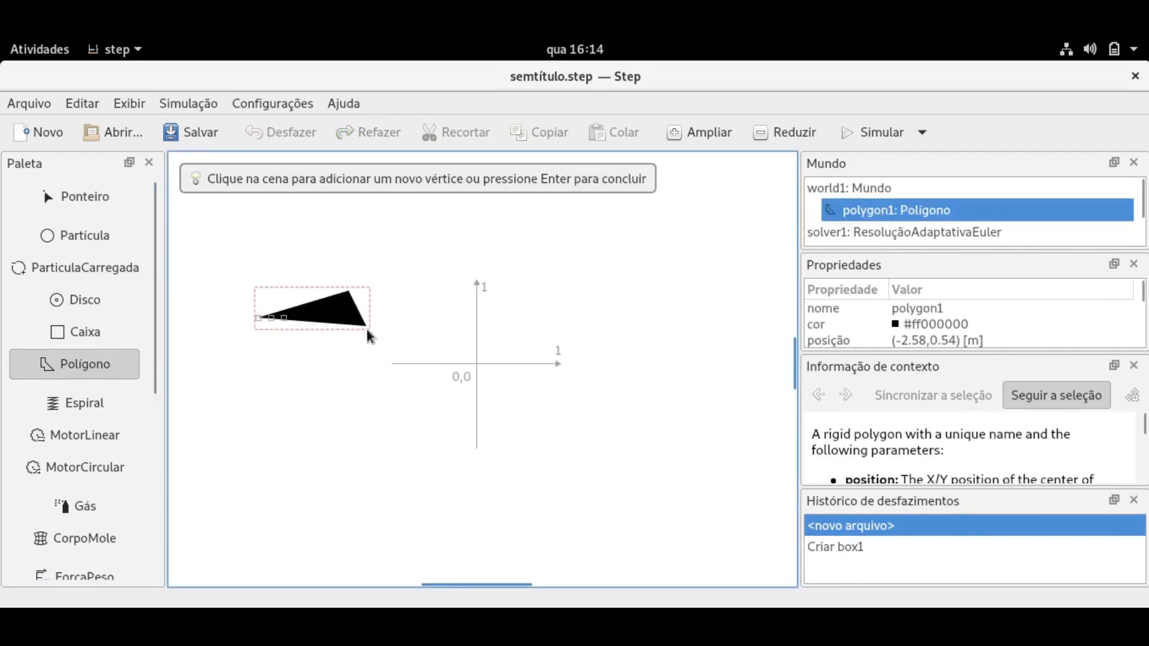
click(379, 398)
click(266, 391)
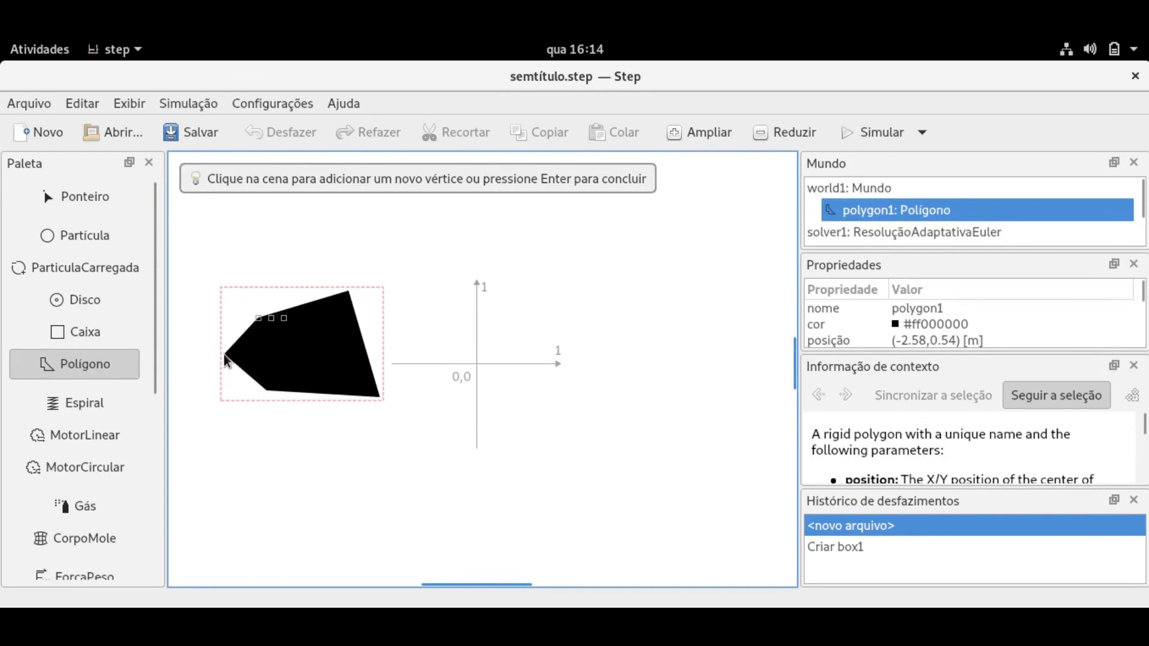
Discard the polygon and place a black disk, disk1, in the upper left.
key(Escape)
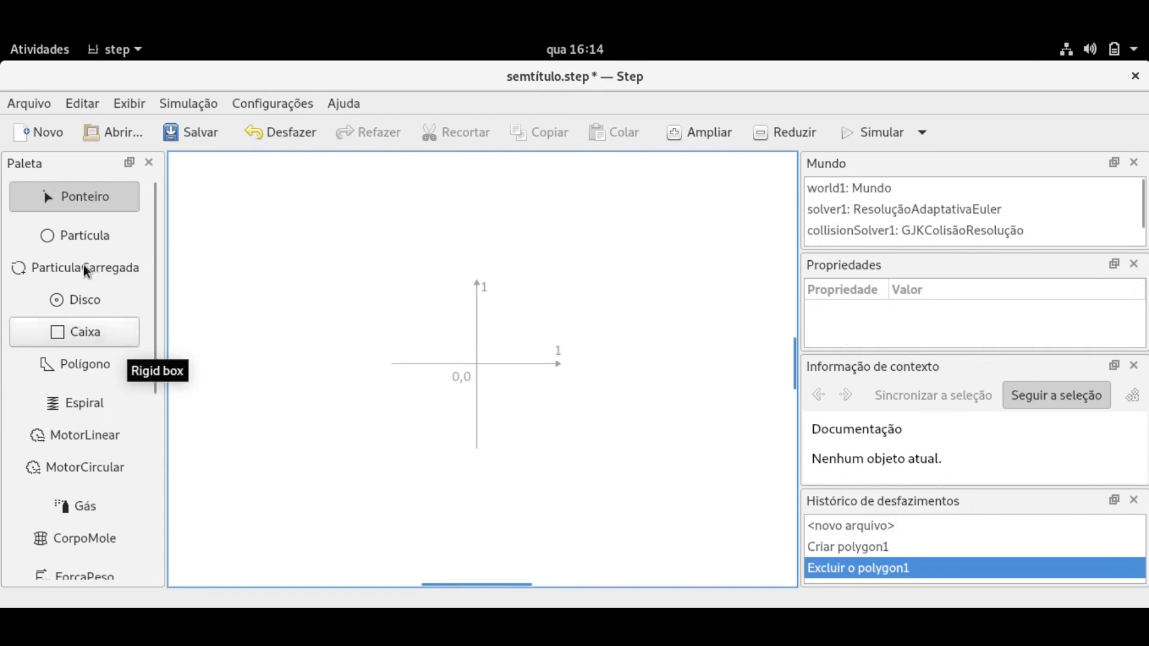
click(72, 299)
click(250, 265)
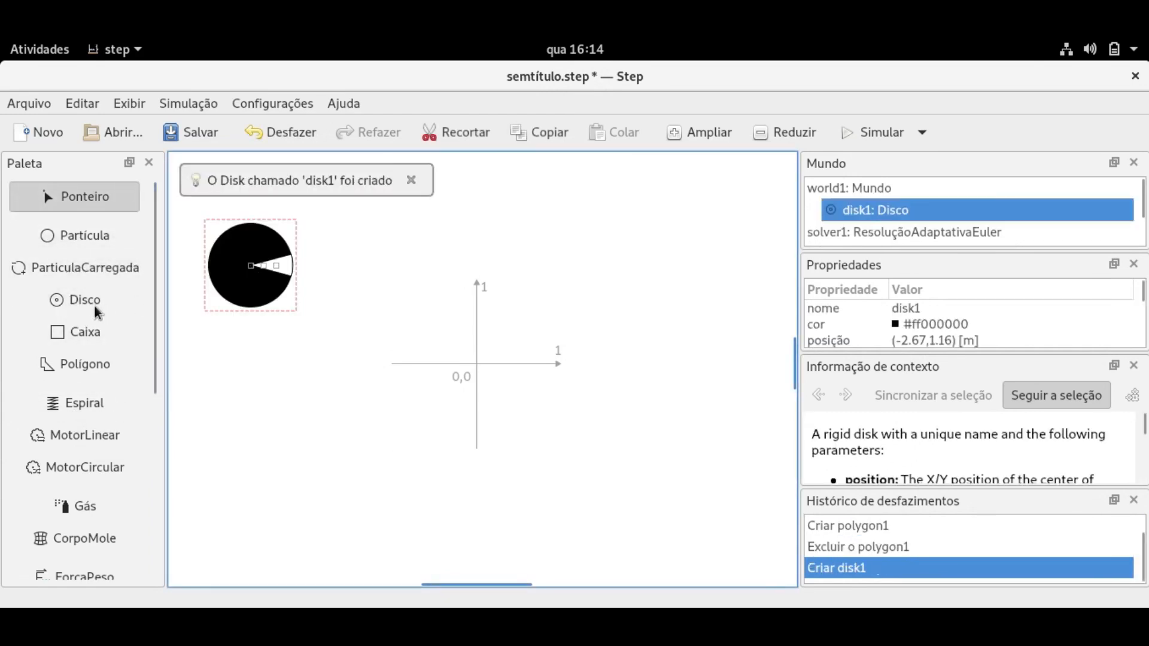
Place disk2 upper right of the origin and join it to disk1 with a spring.
click(555, 263)
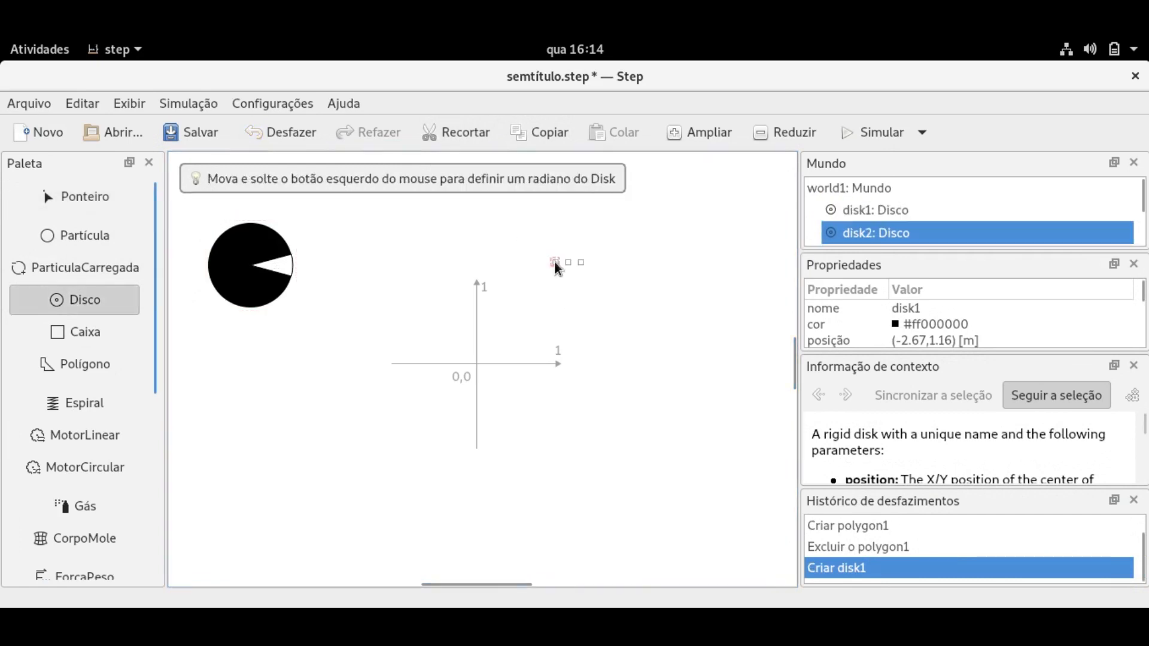
click(63, 408)
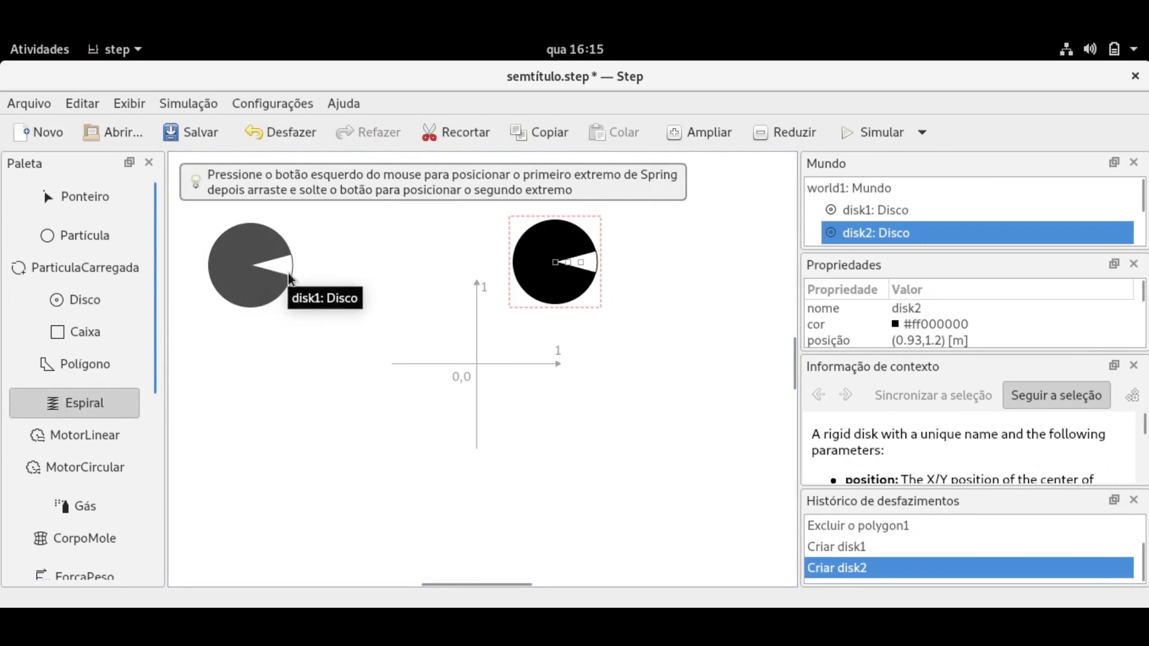
drag(272, 264, 631, 250)
Simulate the oscillating disks, stop, and revert the scene to before the disks existed.
click(592, 250)
click(859, 130)
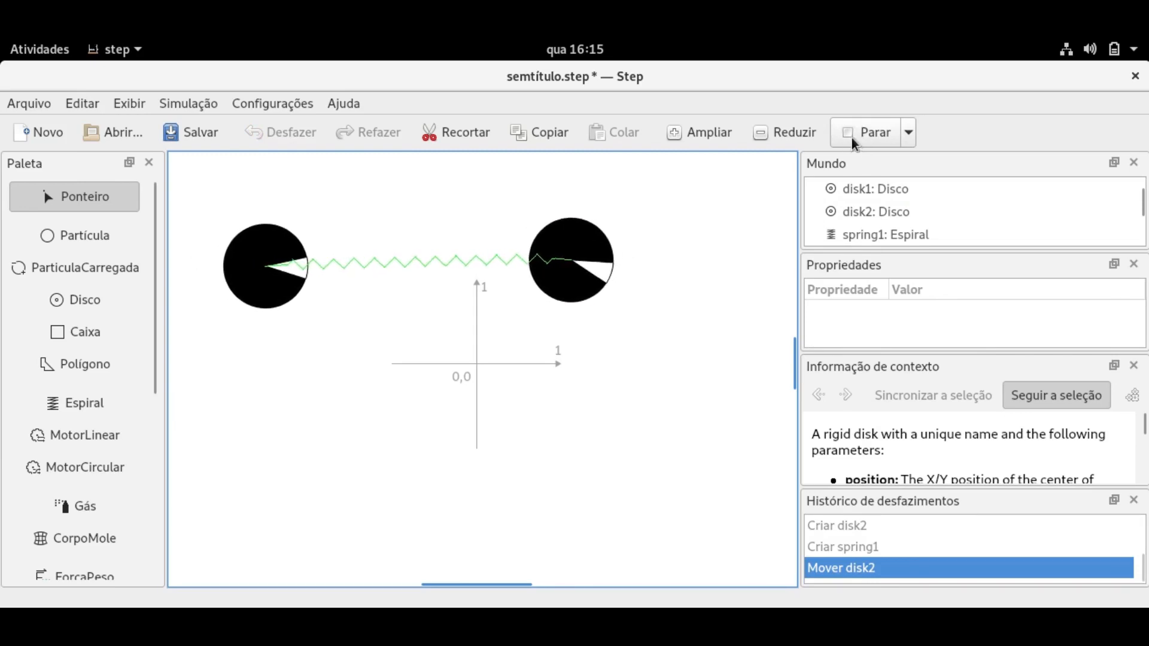
click(852, 138)
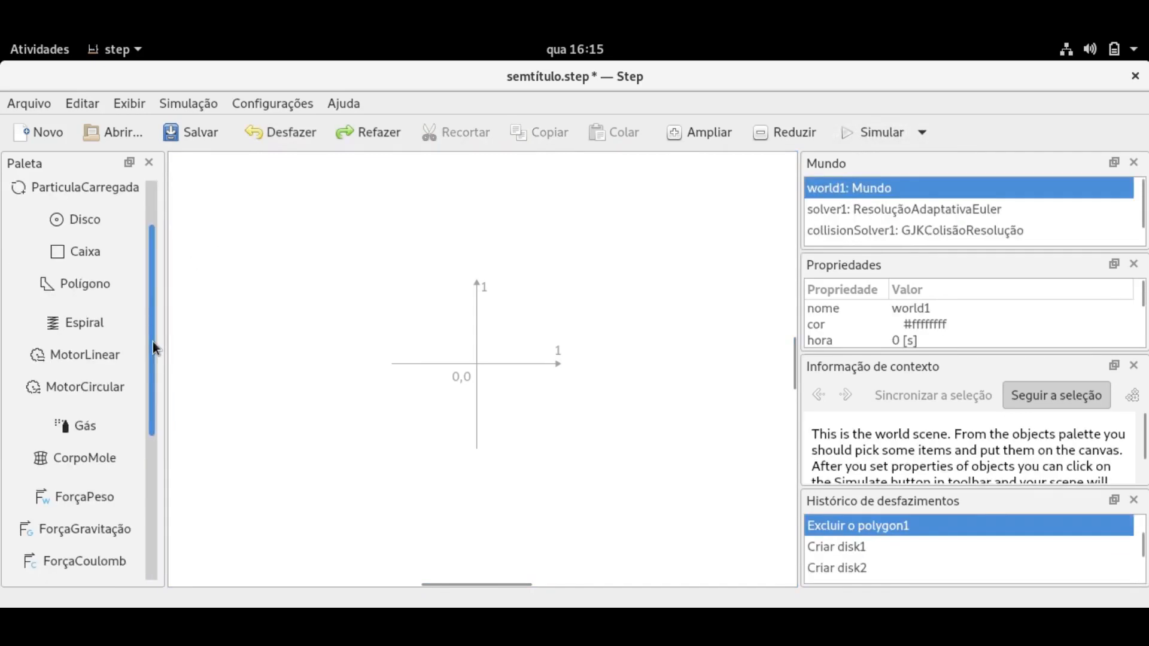
click(98, 354)
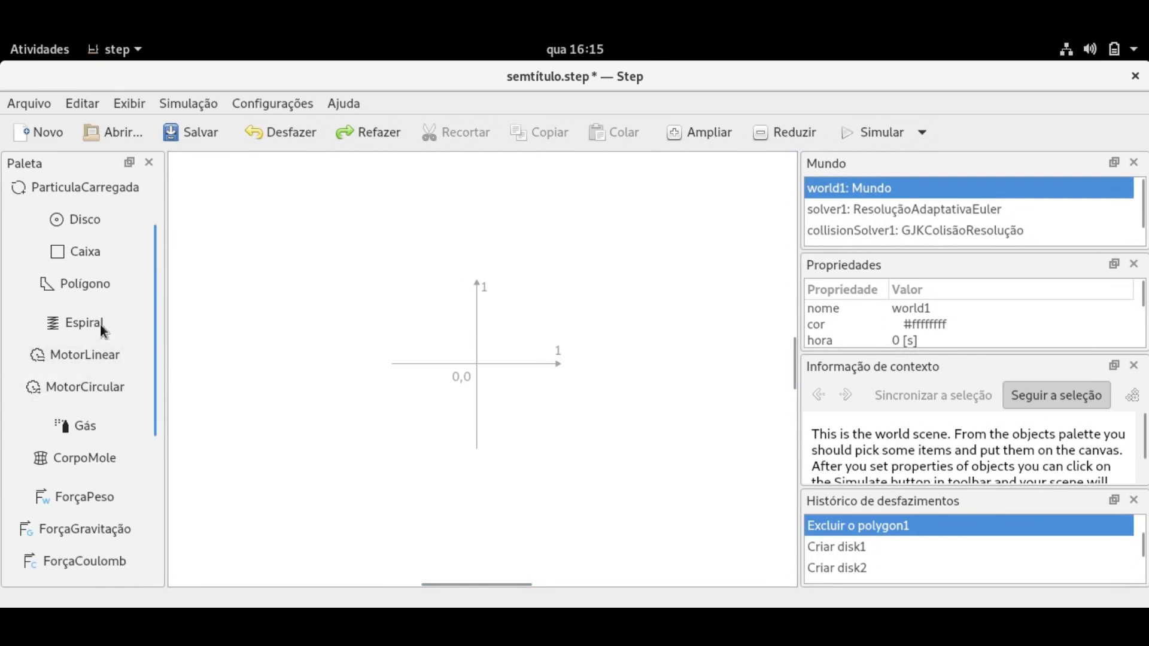
Create a disk in the upper left driven by a linear motor pointing right.
click(85, 225)
drag(264, 241, 307, 242)
click(96, 354)
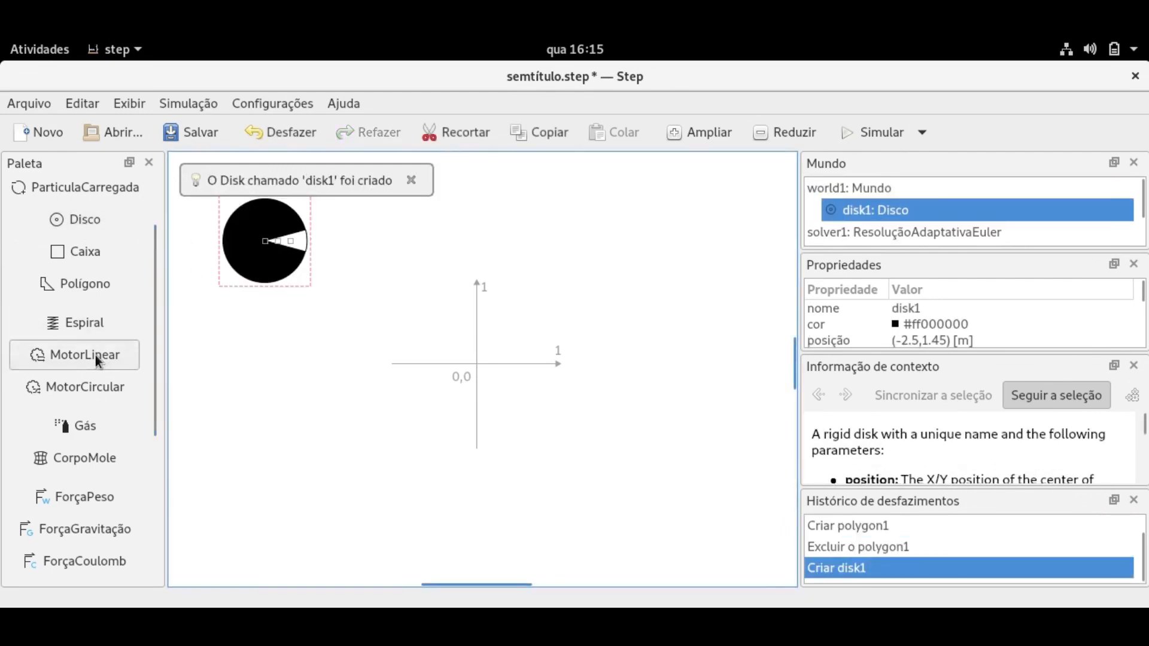
click(266, 243)
mouse_move(274, 247)
mouse_down()
mouse_move(379, 234)
mouse_move(273, 249)
mouse_up()
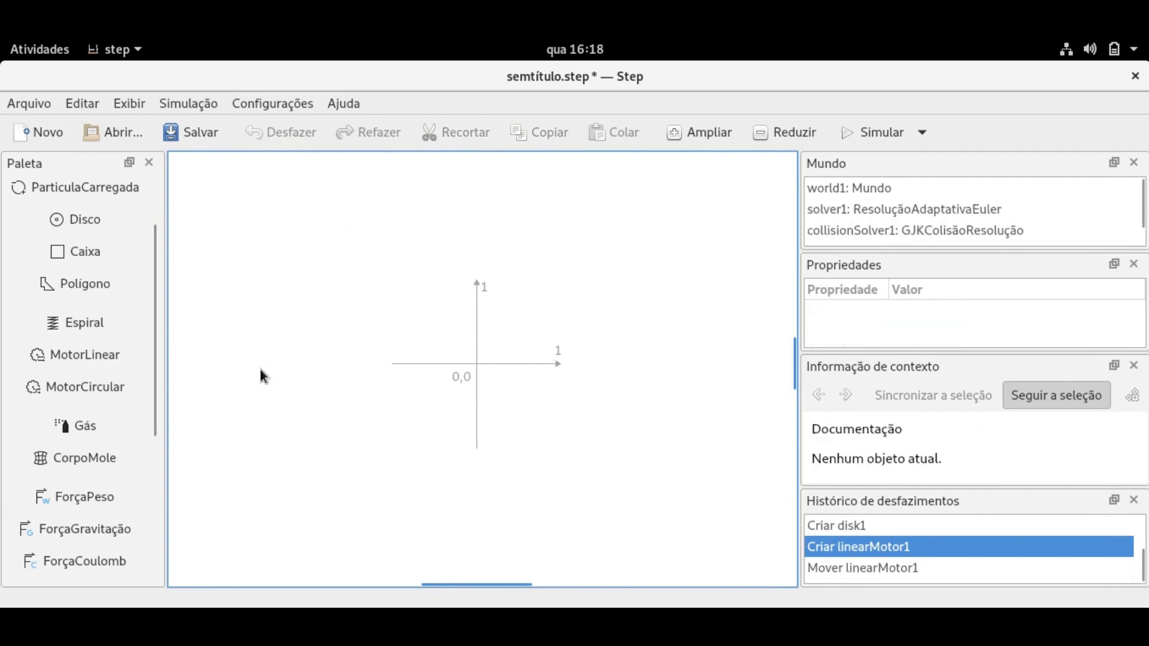
Place a new disk with a circular motor at its centre, nudge it lower, and simulate.
click(88, 219)
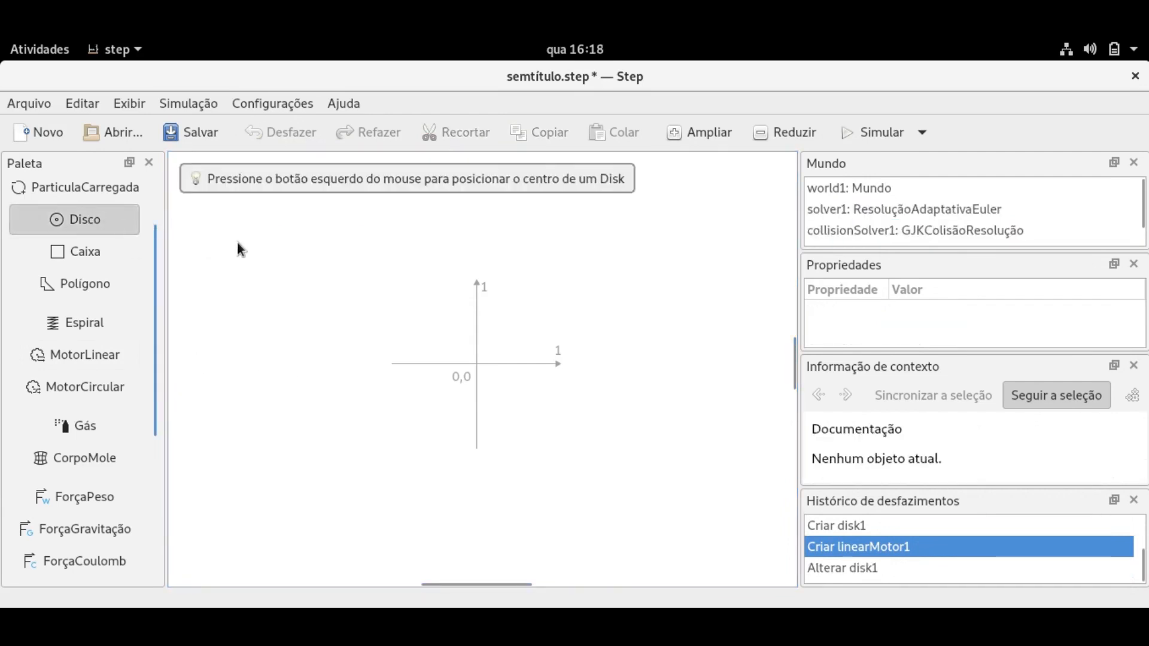
click(269, 261)
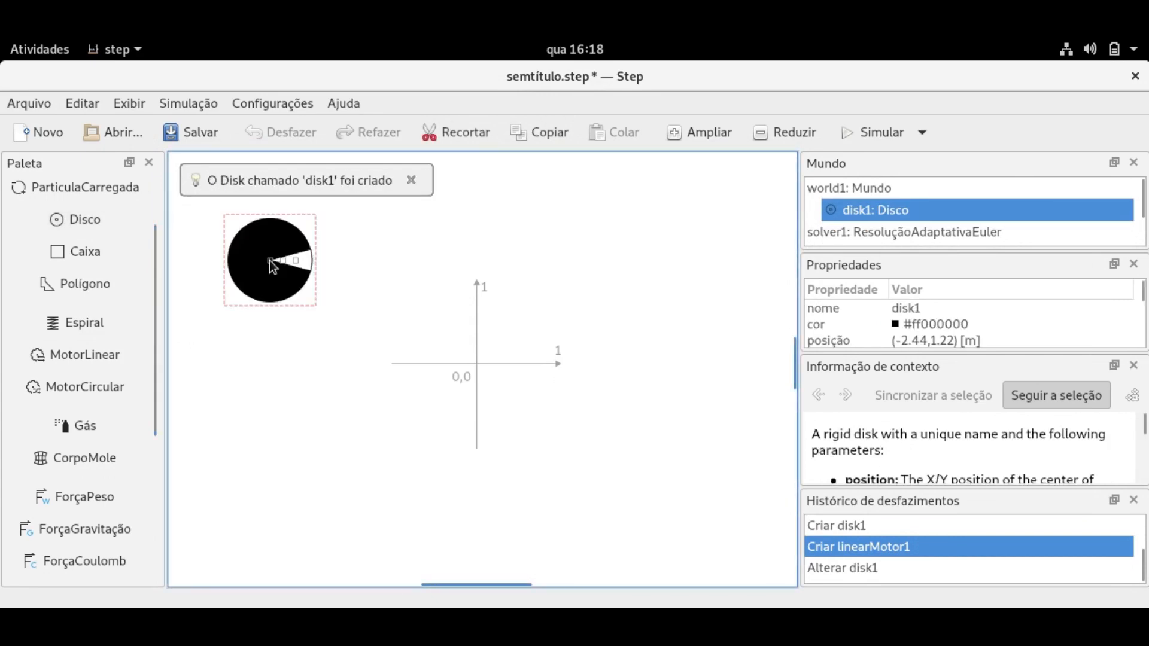
click(114, 390)
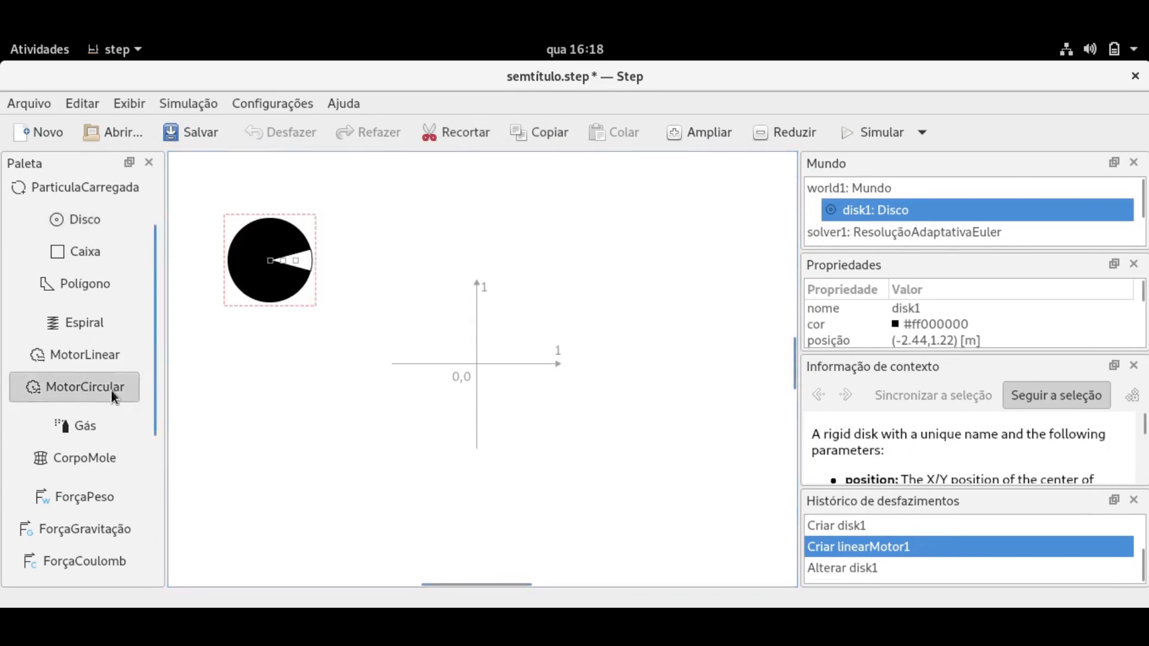
click(271, 260)
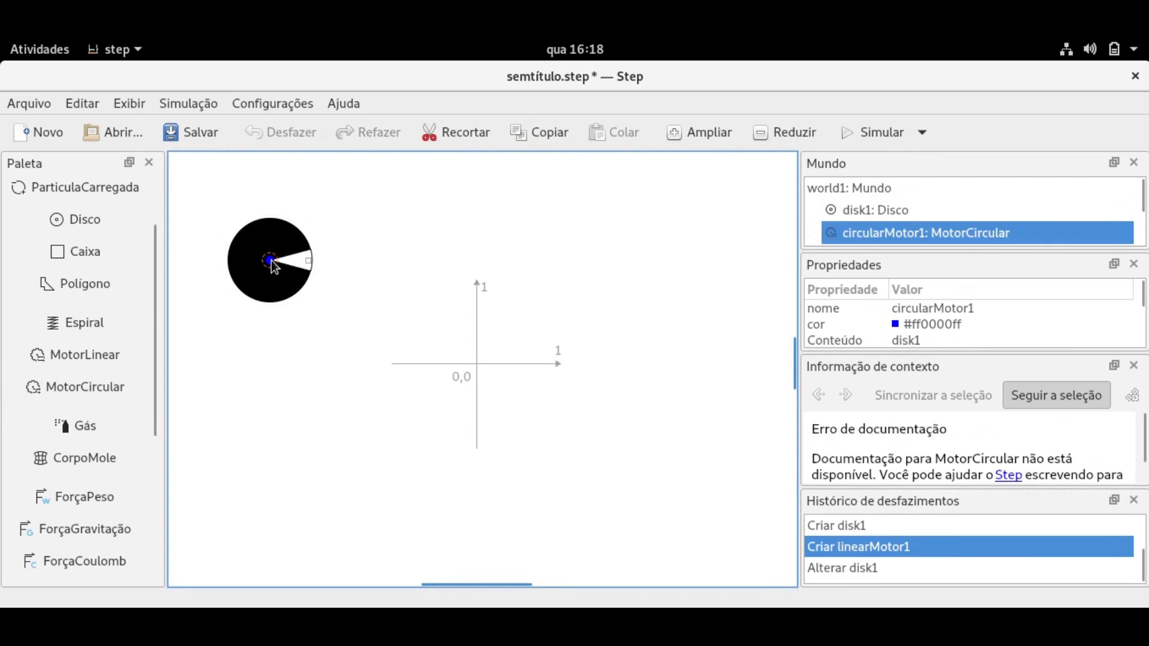
click(311, 264)
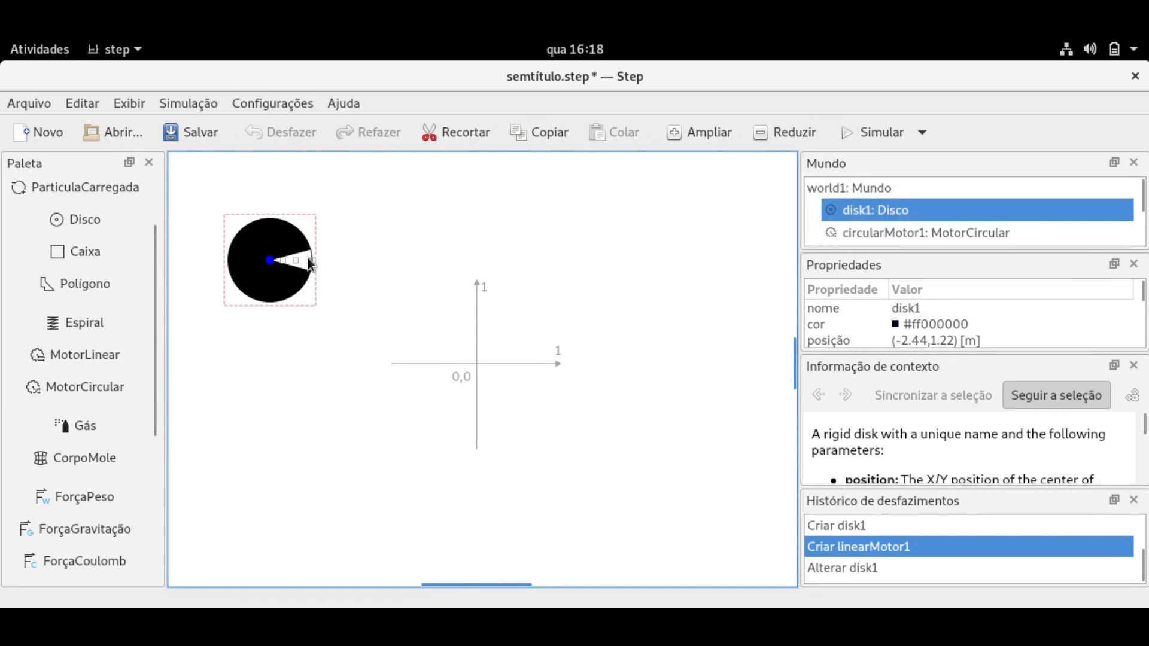
mouse_move(309, 259)
mouse_down()
mouse_move(293, 284)
mouse_move(306, 271)
mouse_up()
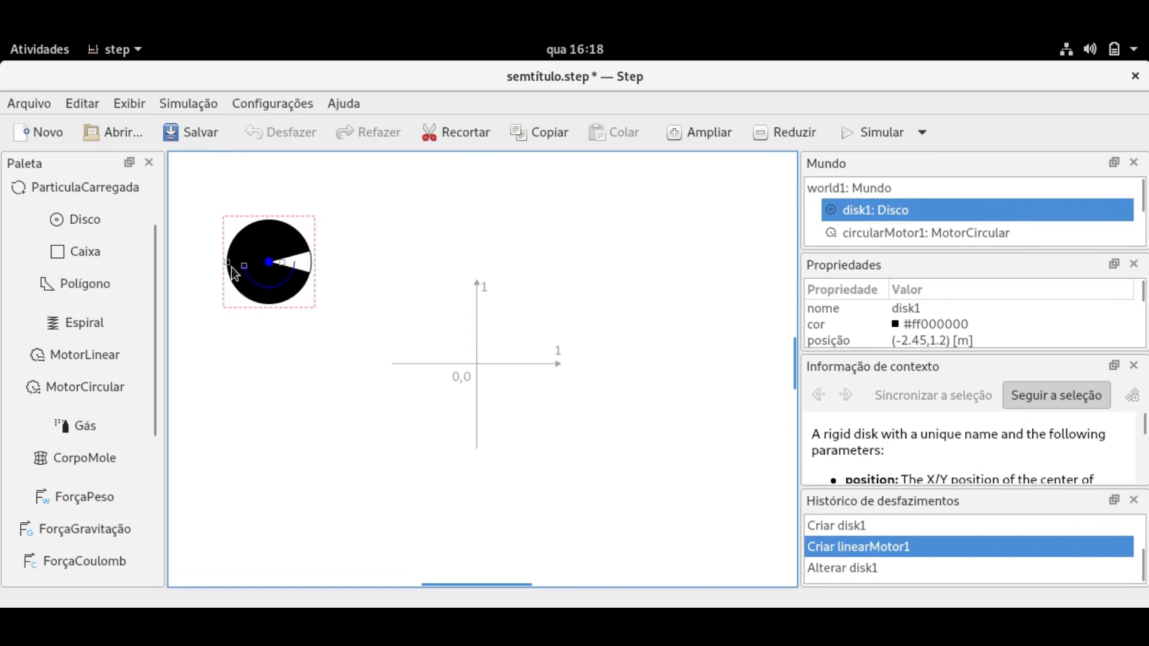
click(870, 133)
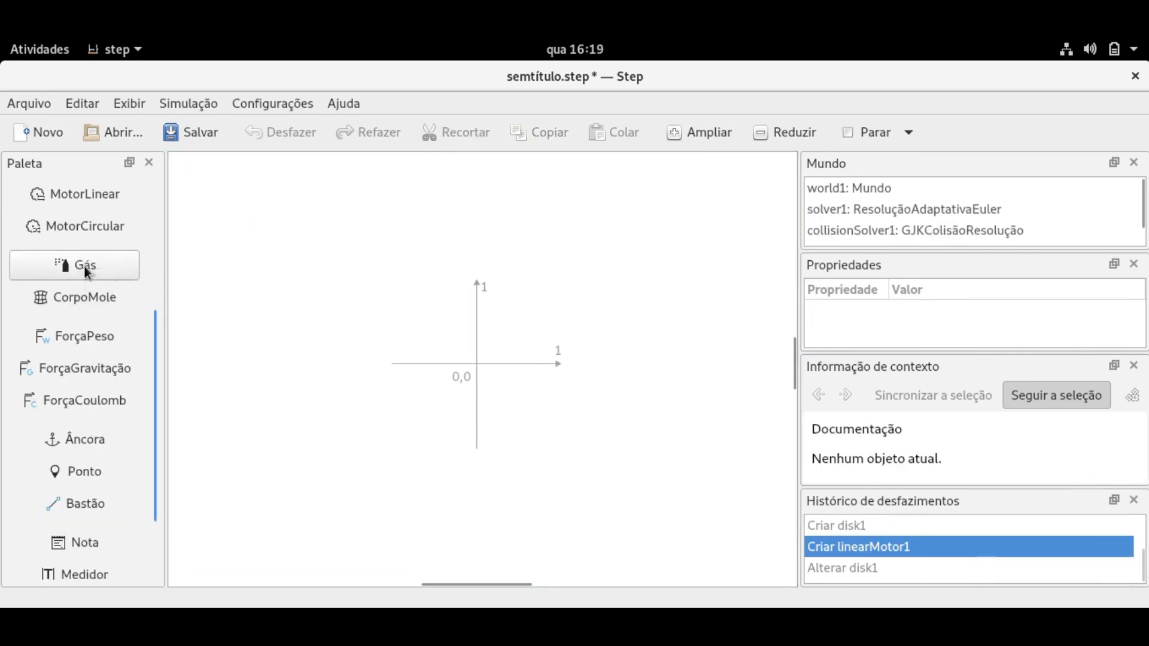
Create a 20-particle gas in a rectangle around the origin and start the simulation.
click(86, 265)
drag(286, 306, 500, 467)
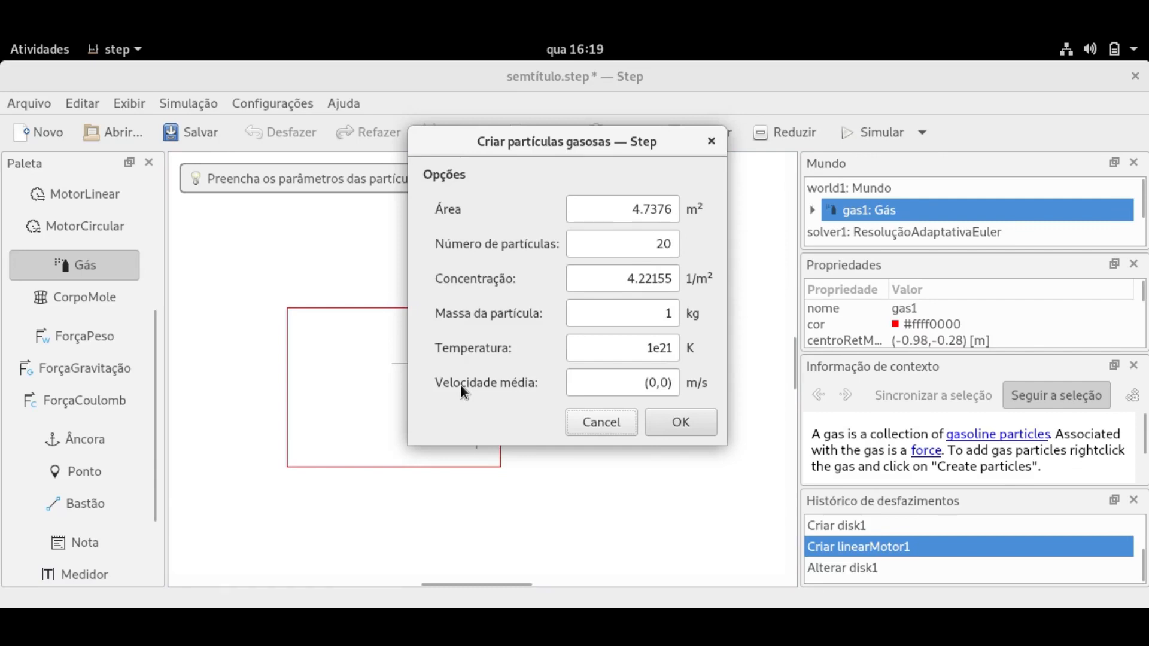
drag(496, 135, 630, 145)
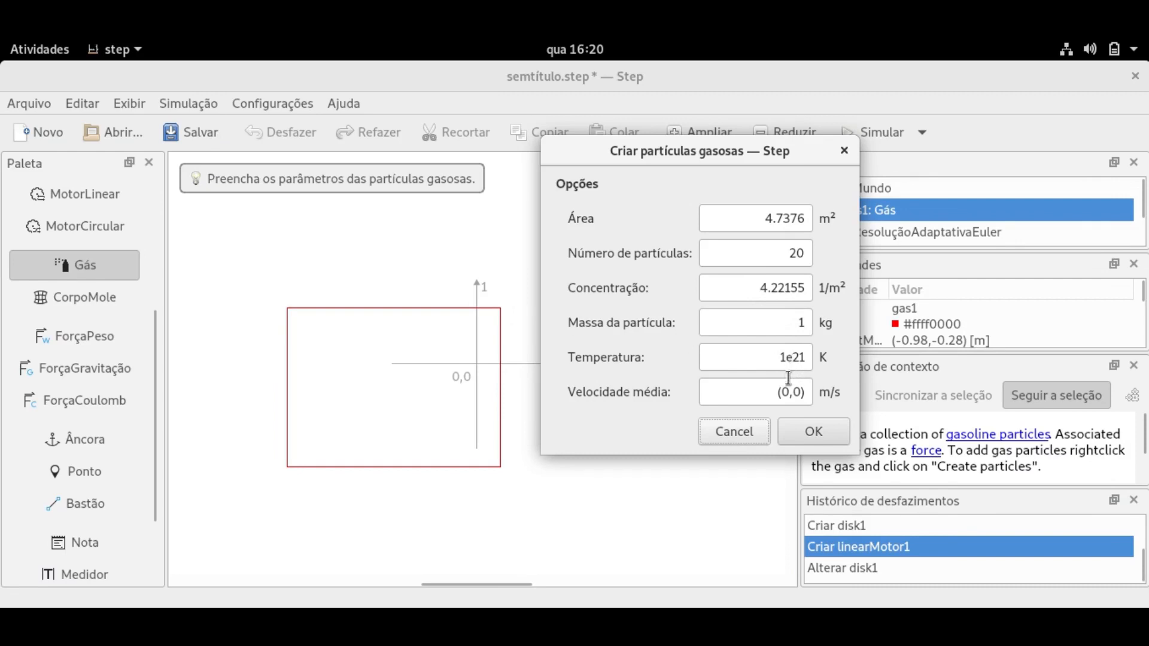
click(807, 434)
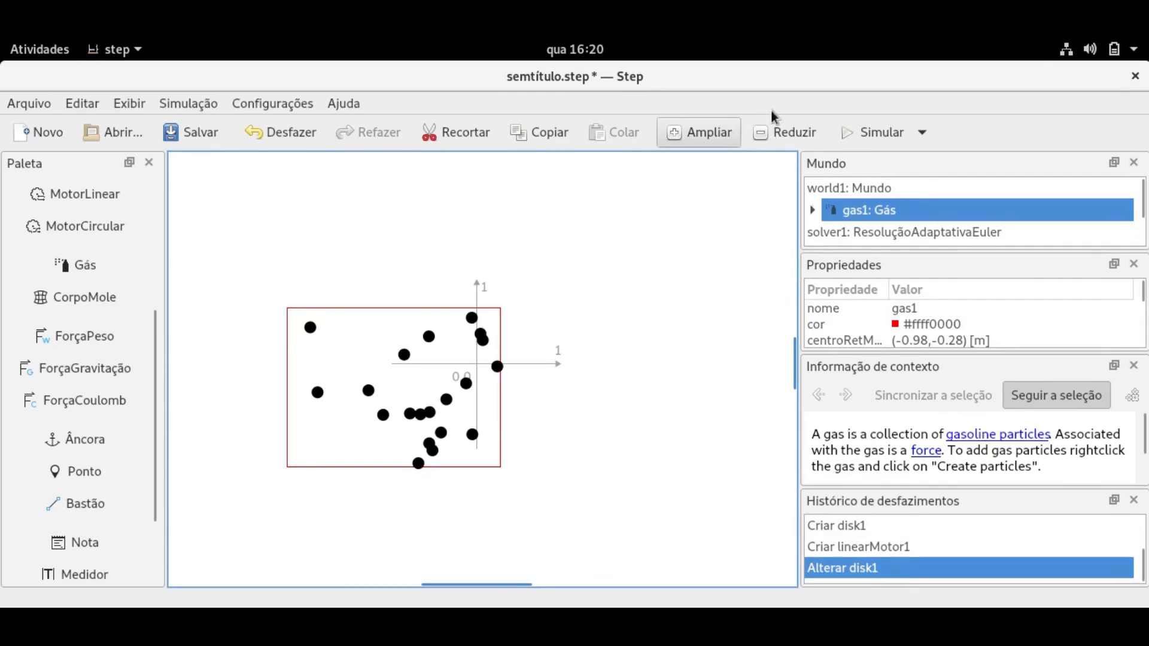
click(842, 135)
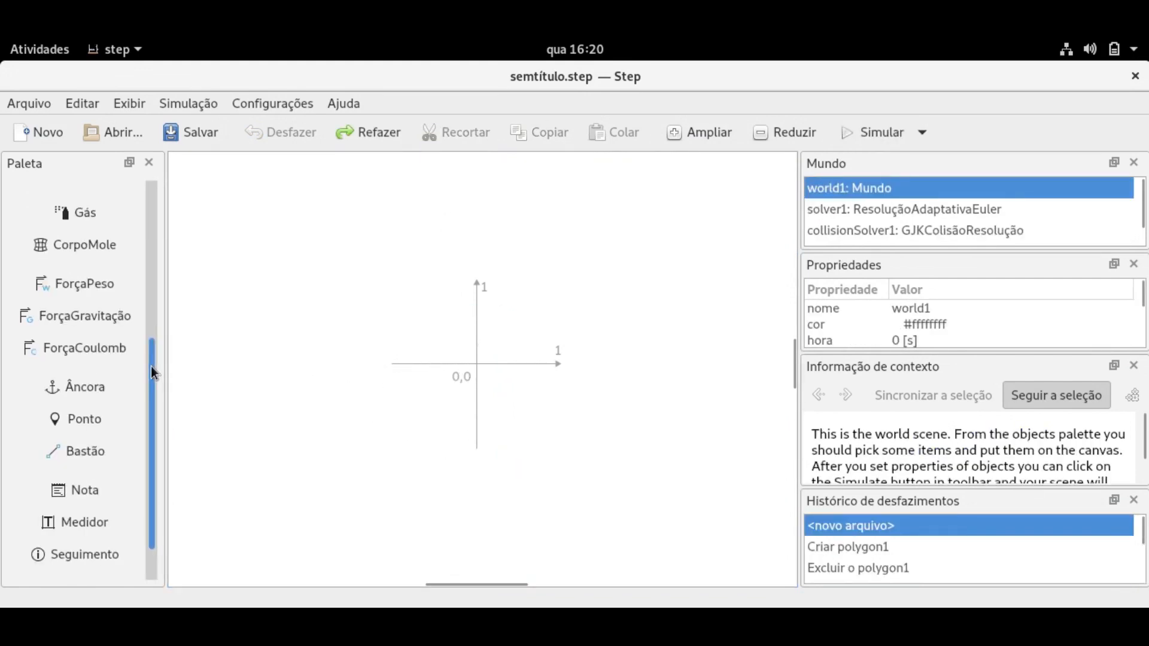
Place a disk above the origin, left of the vertical axis.
drag(151, 366, 148, 346)
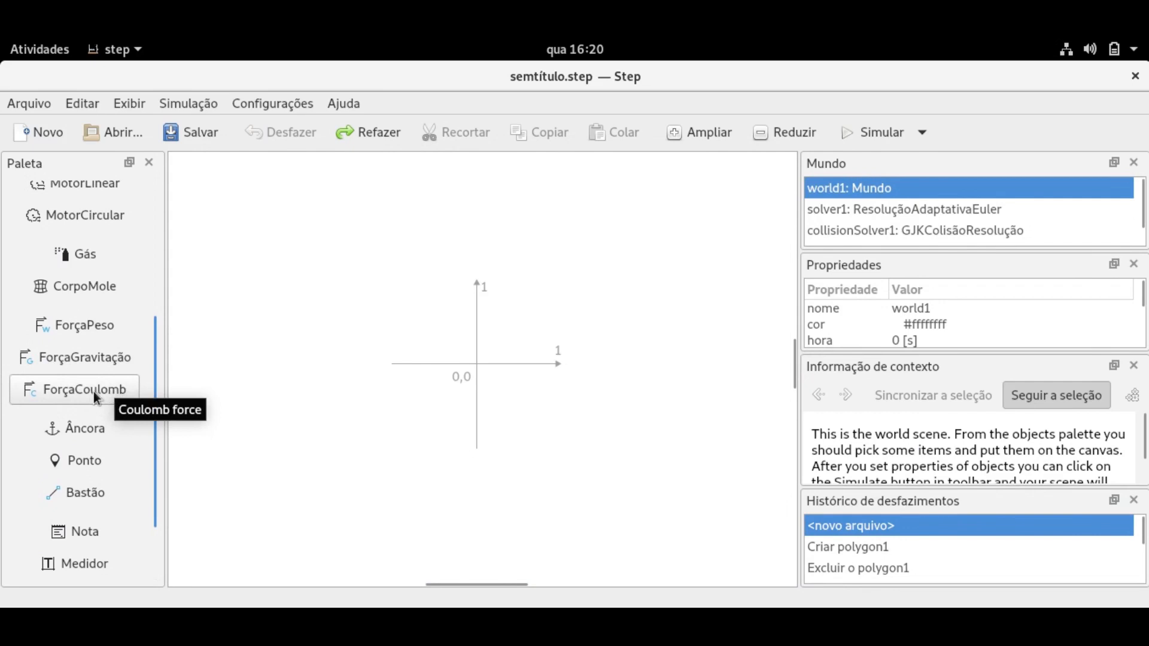
scroll(155, 355, up, 5)
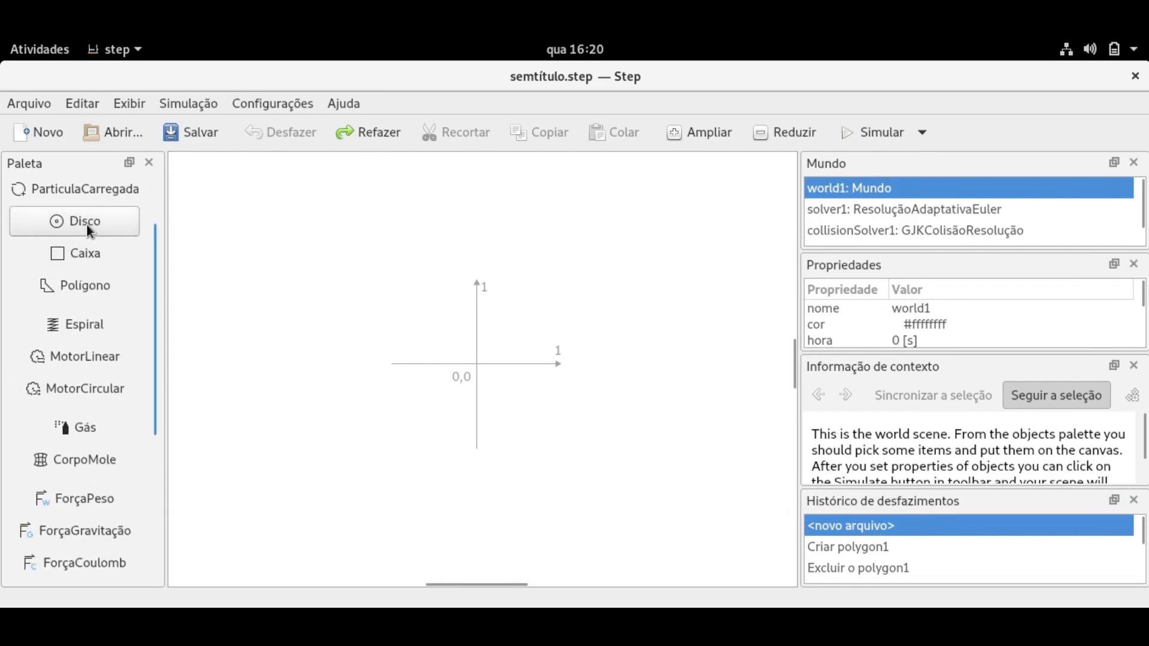
click(87, 225)
click(427, 270)
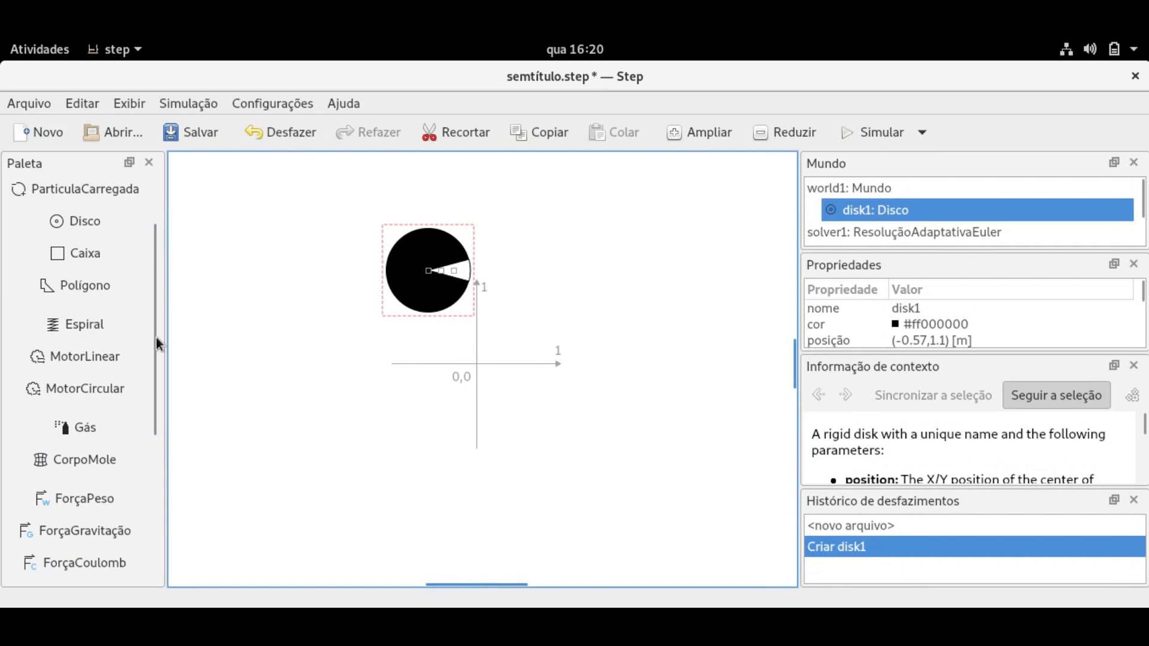
Add a weight force to the disk, run and stop the simulation, then undo it.
drag(156, 335, 155, 412)
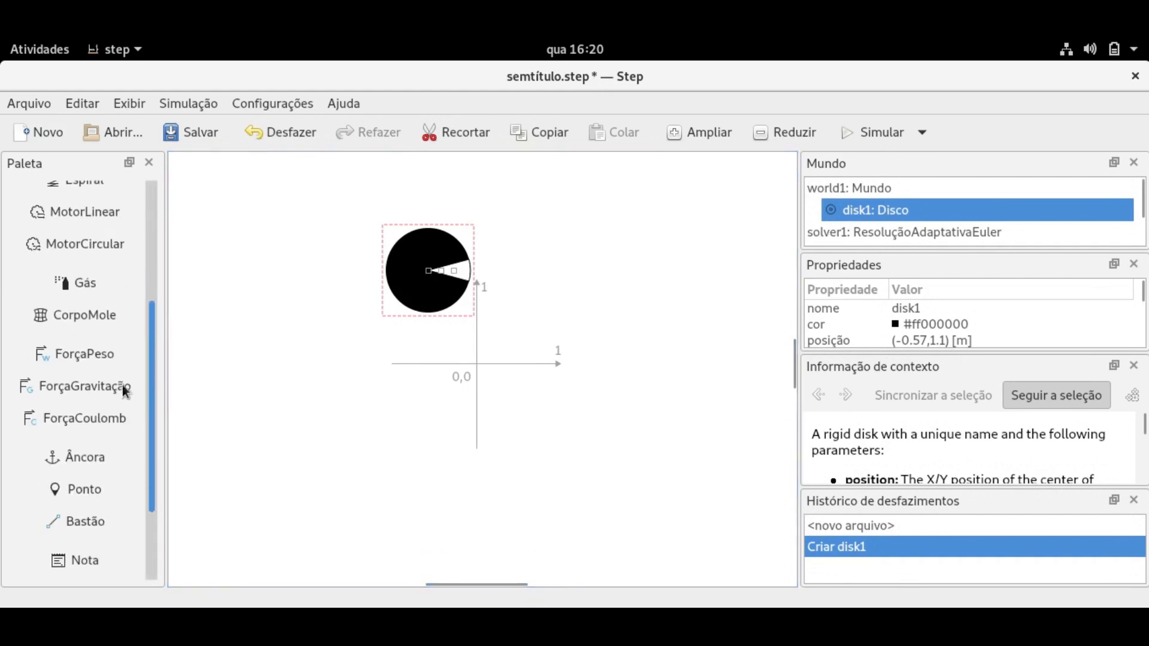
click(104, 358)
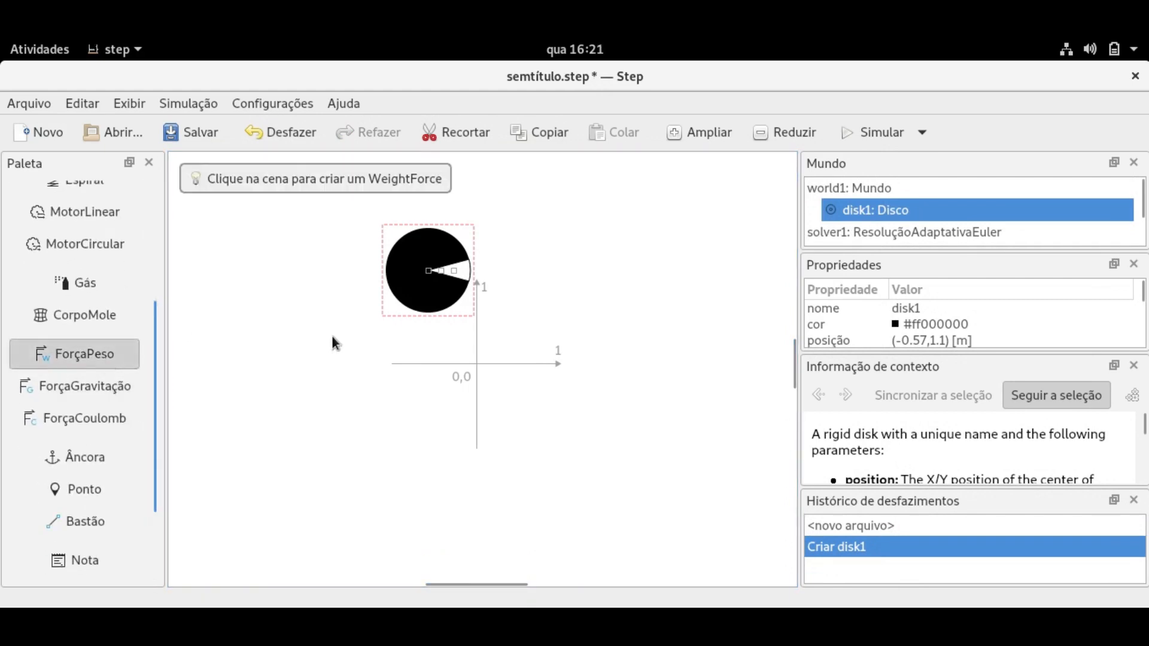
click(428, 270)
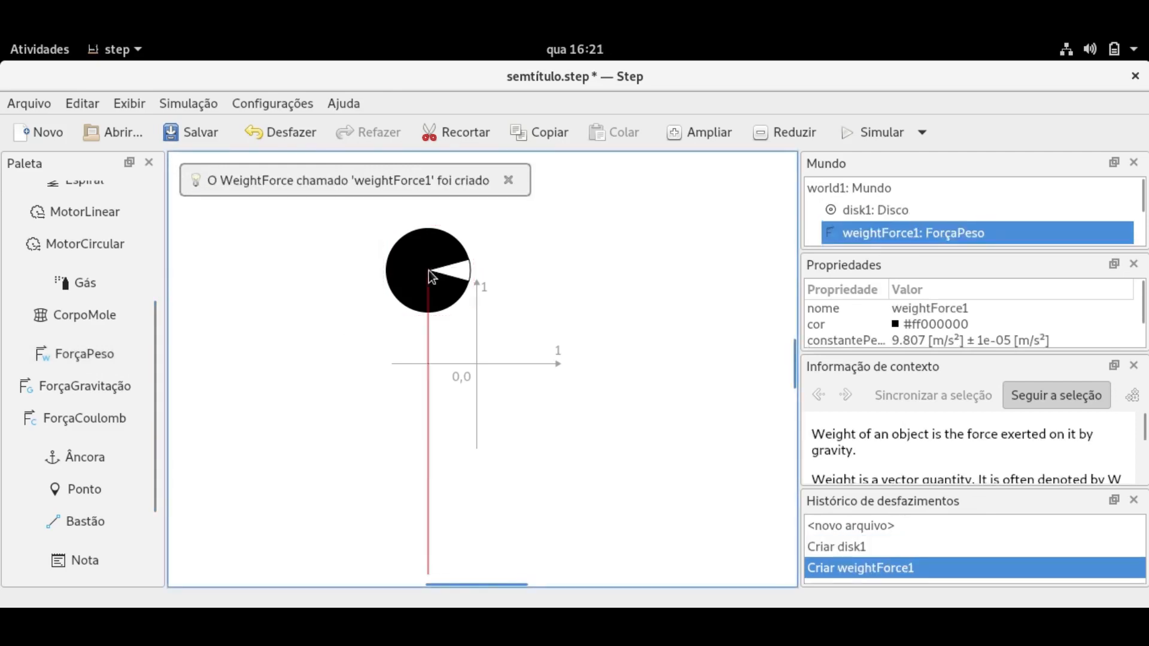
mouse_move(791, 353)
mouse_down()
mouse_move(791, 375)
mouse_move(791, 360)
mouse_up()
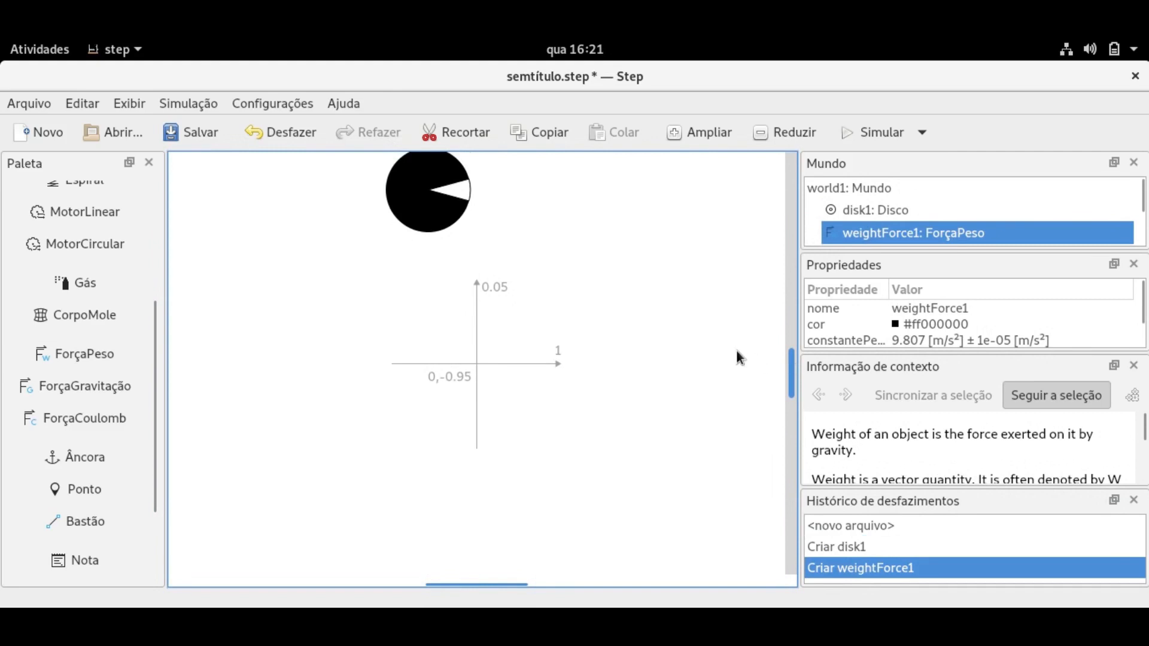
scroll(739, 357, down, 2)
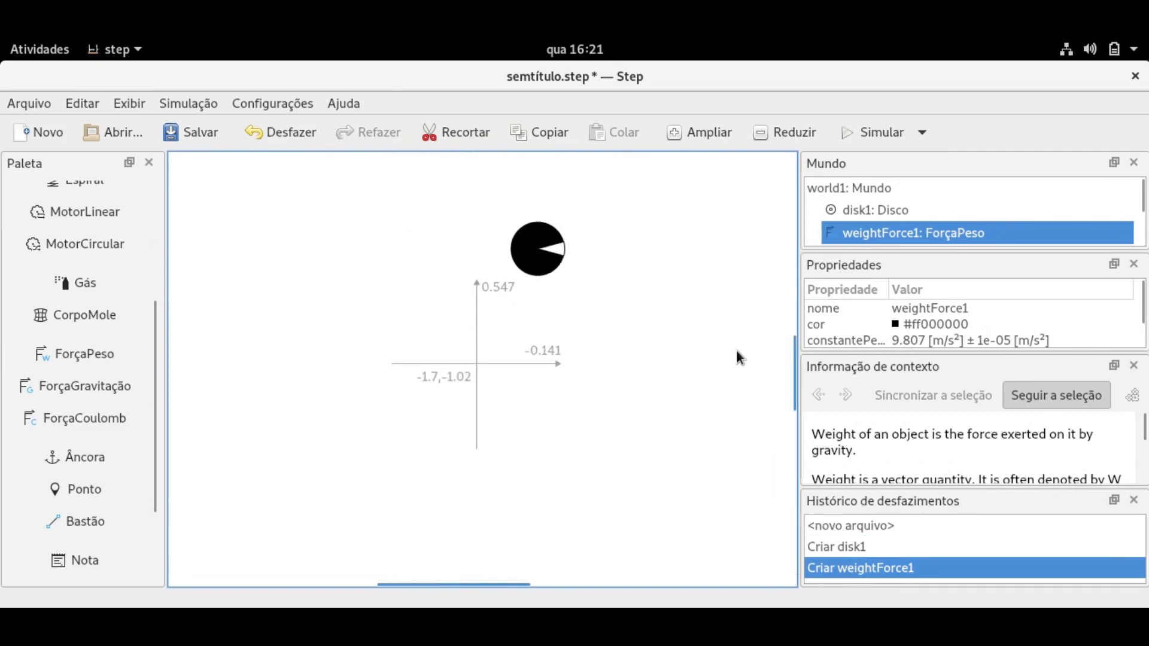
click(853, 137)
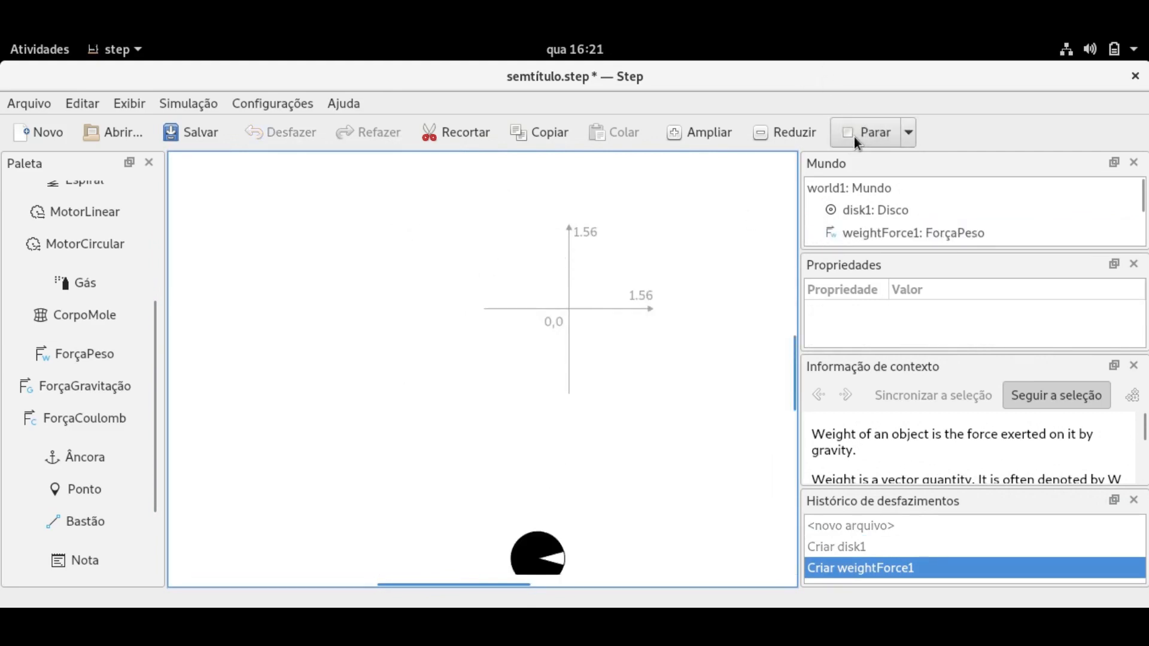
click(853, 137)
key(ctrl+z)
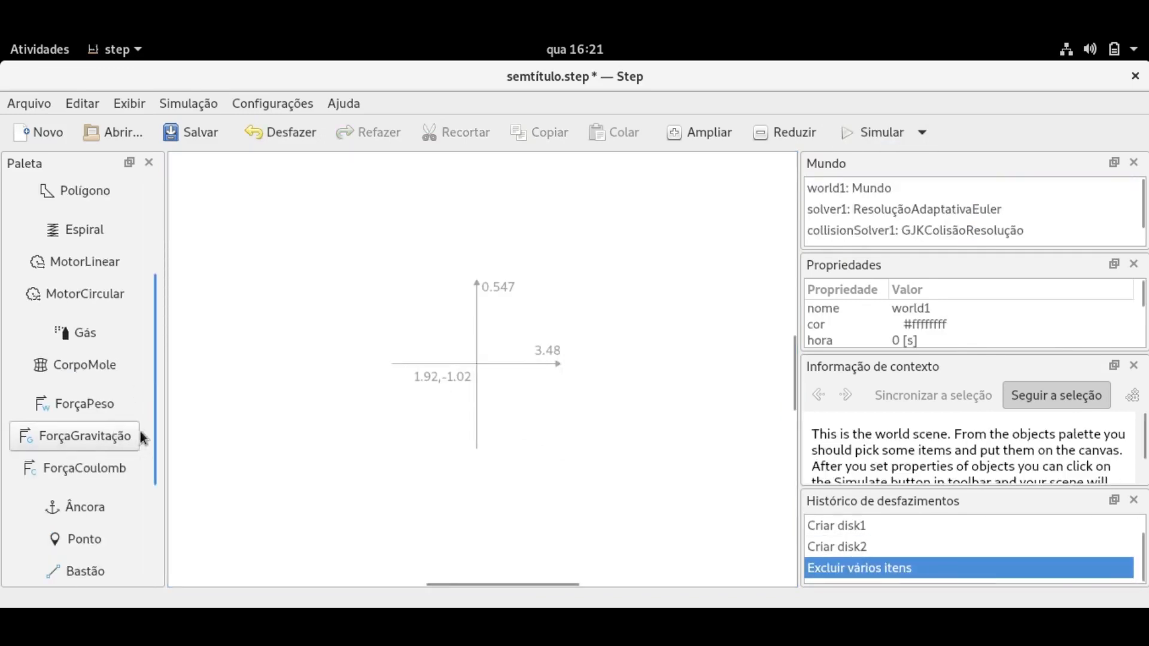
Place disk1 left of the axes and disk2 right of the vertical axis at (4.125, 0.1563) m.
drag(151, 432, 150, 379)
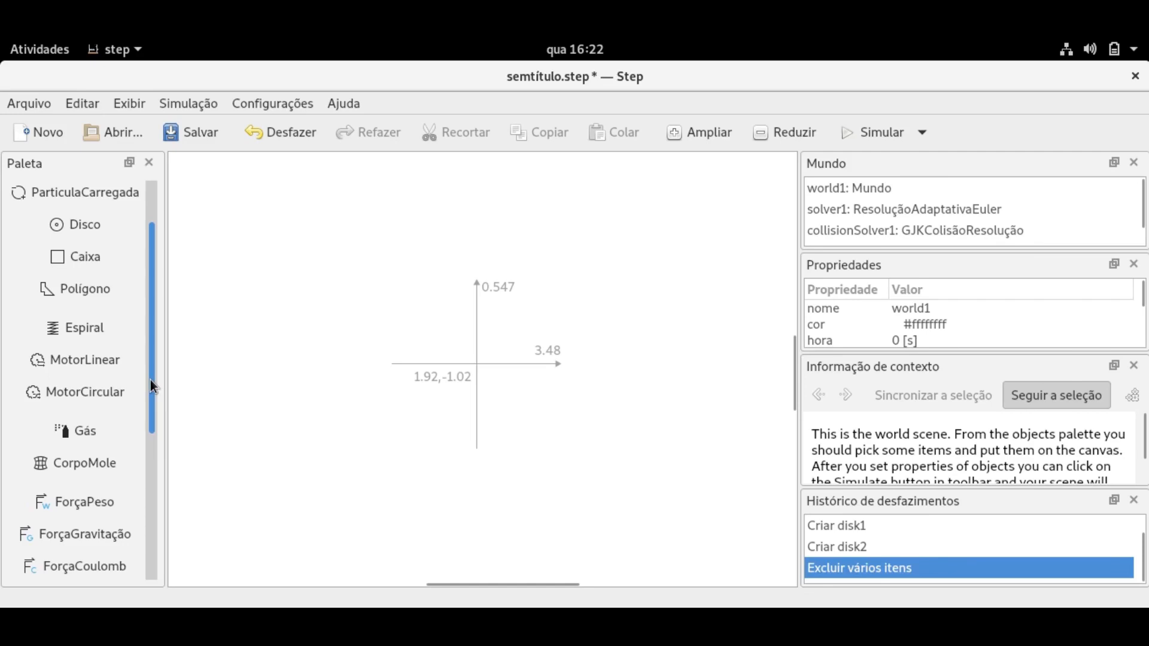
mouse_move(150, 379)
mouse_down()
mouse_move(149, 409)
mouse_move(149, 373)
mouse_up()
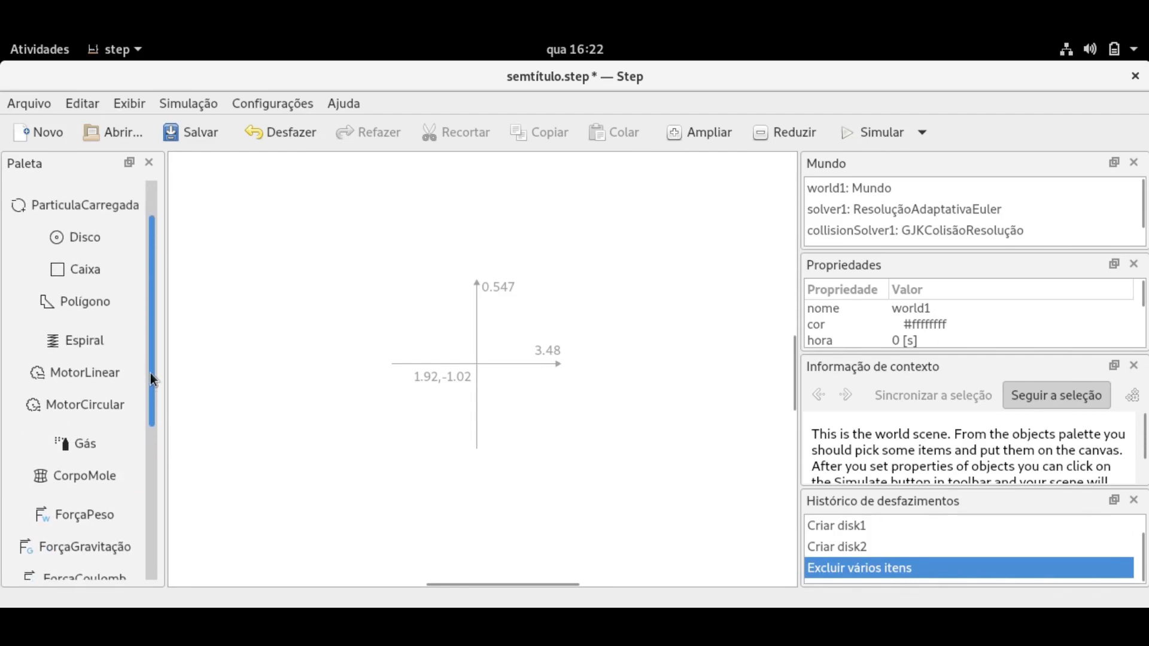
click(76, 238)
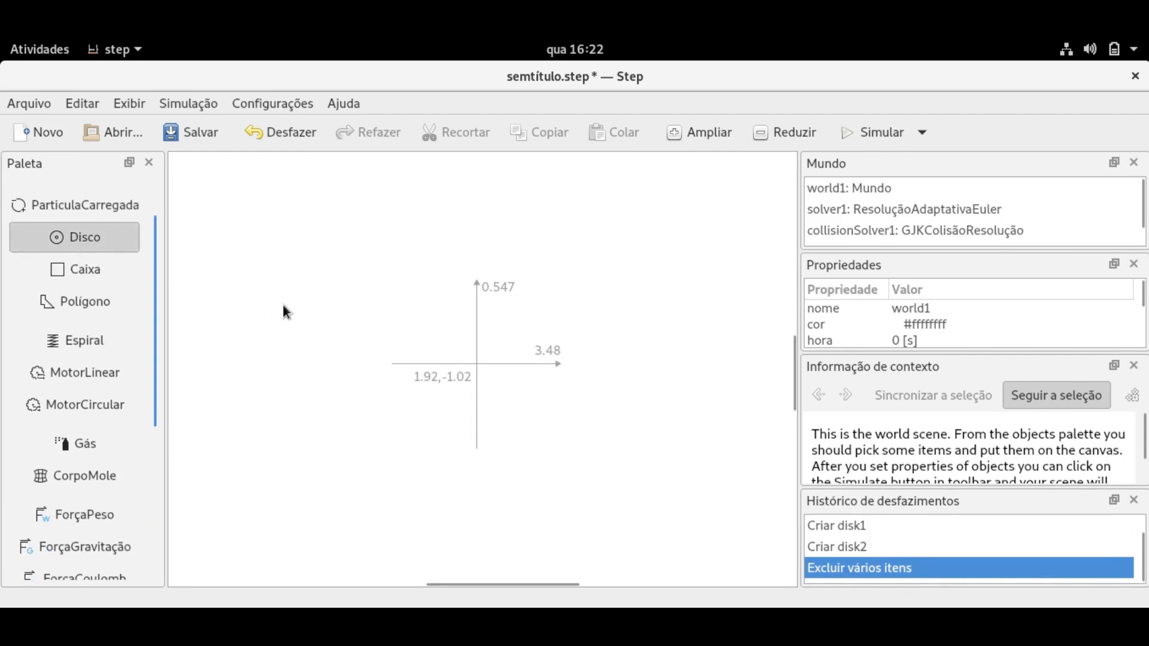
click(288, 304)
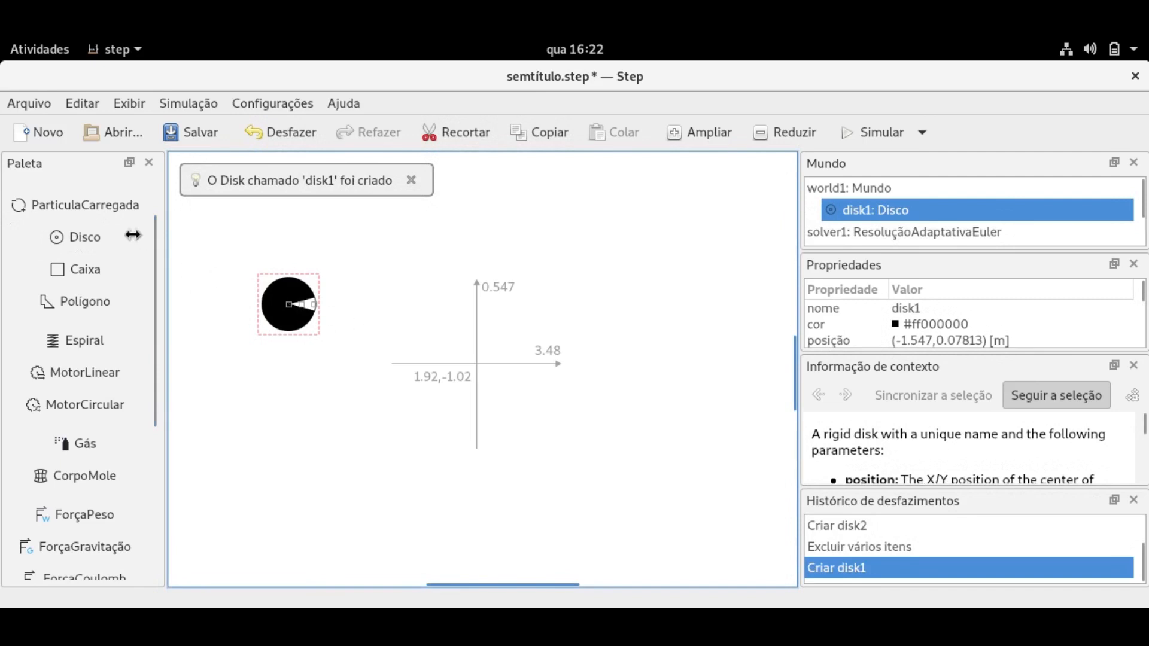
click(95, 239)
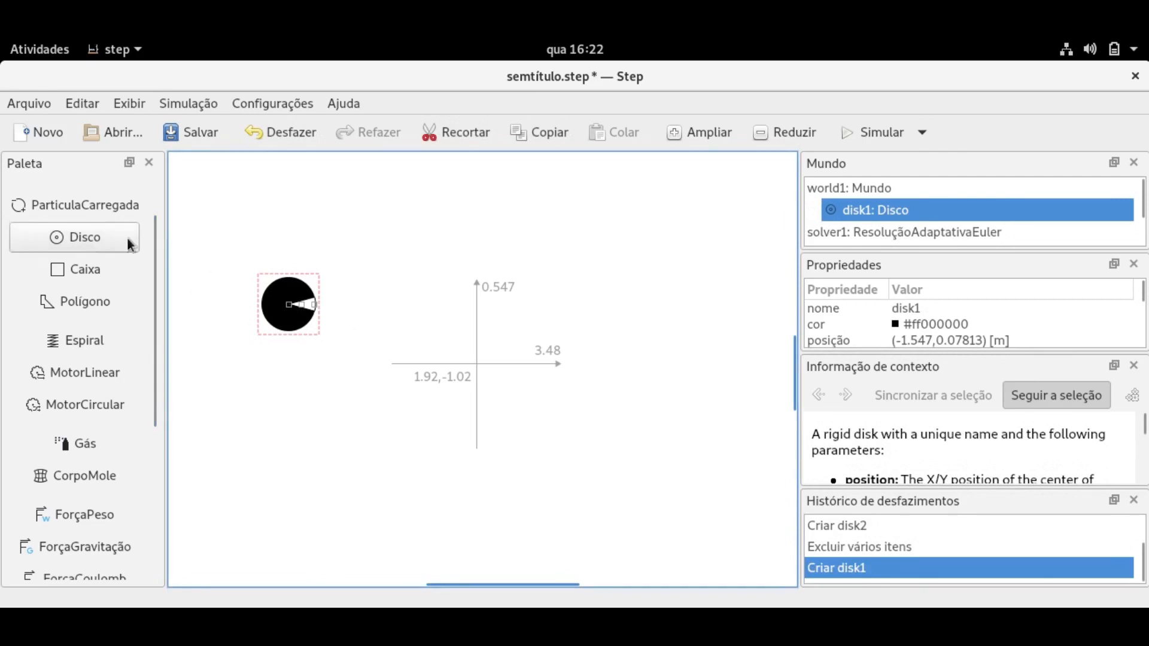
click(595, 300)
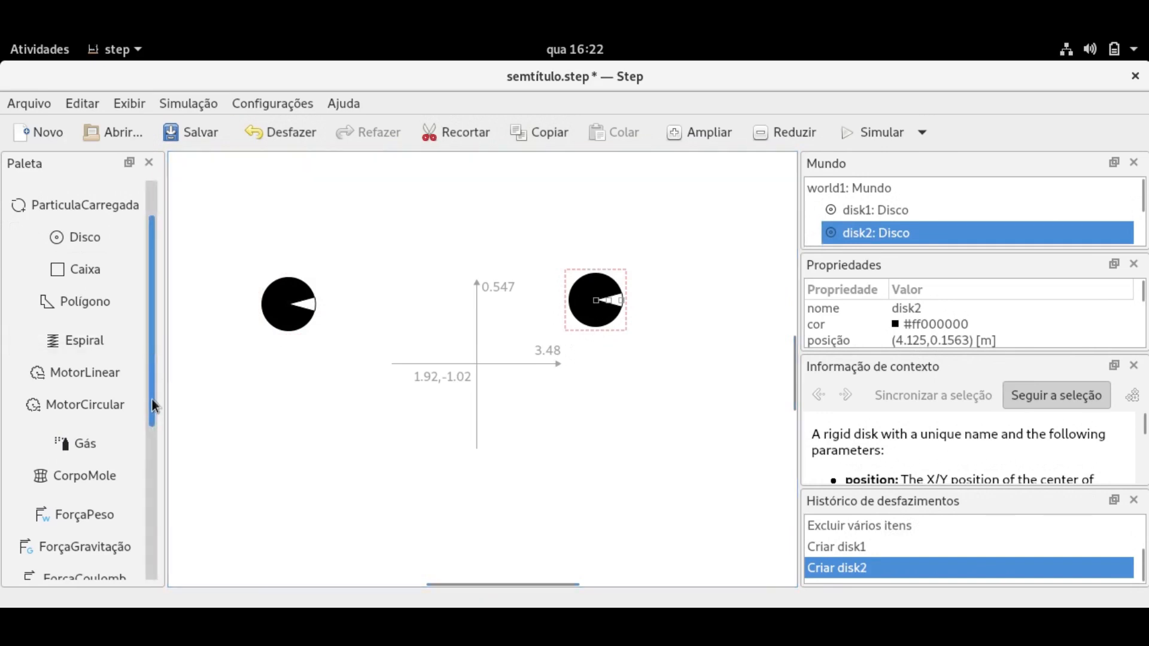
scroll(152, 413, down, 3)
Place a ForçaGravitação gravitation force in the scene and delete the two disks.
click(116, 413)
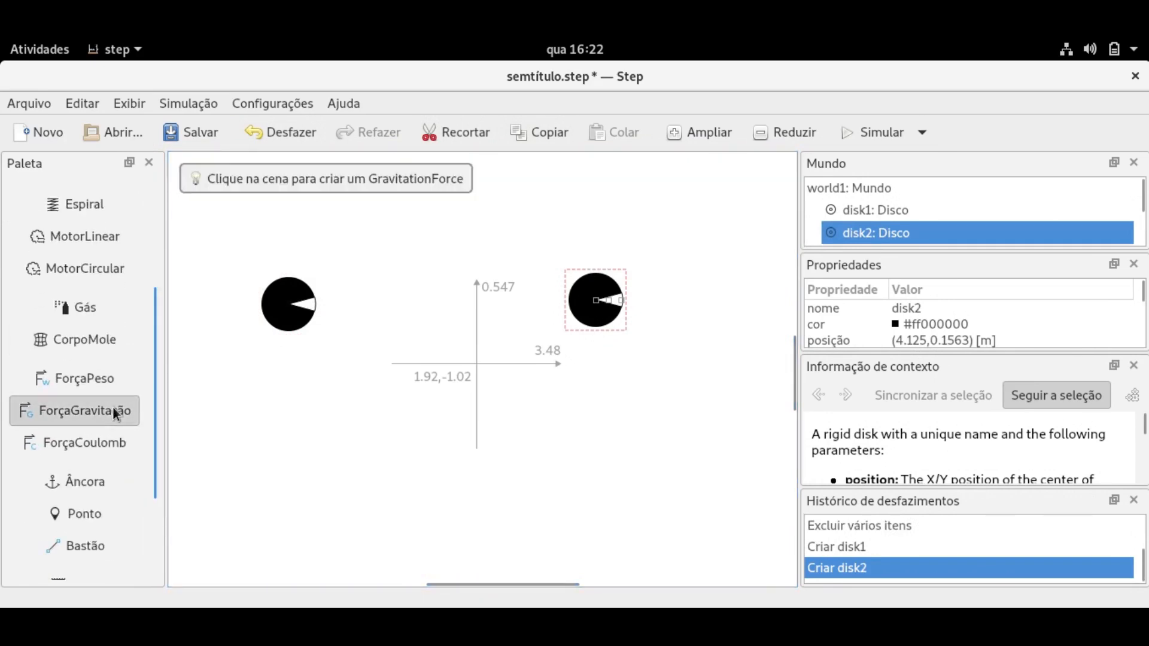
click(300, 310)
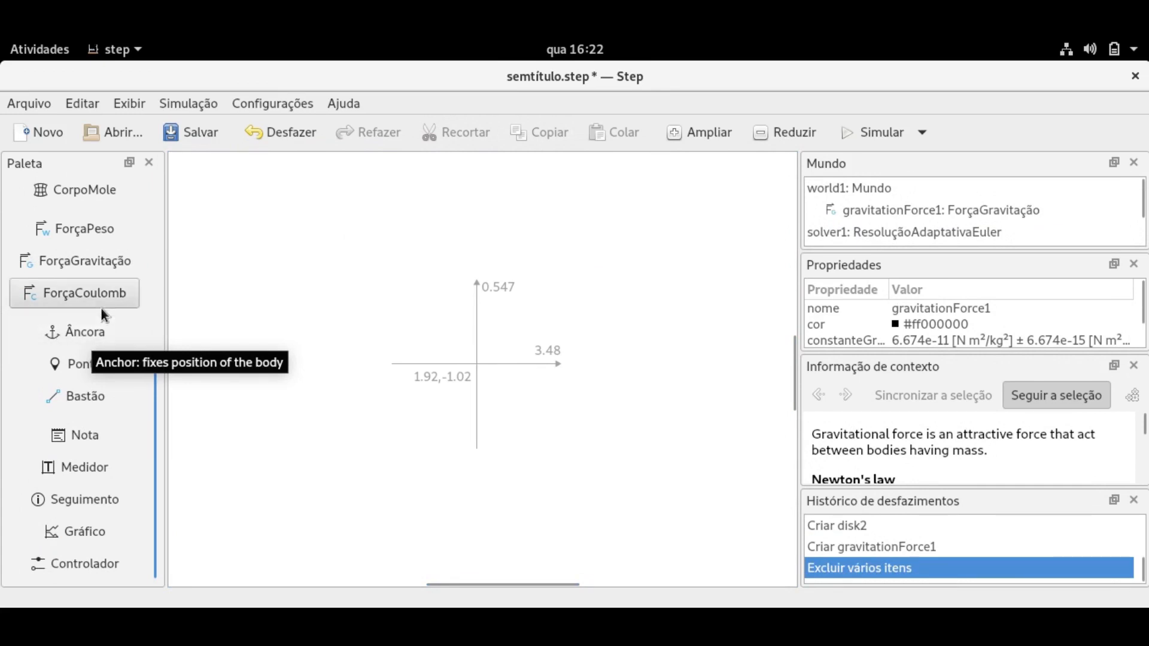
drag(155, 383, 154, 257)
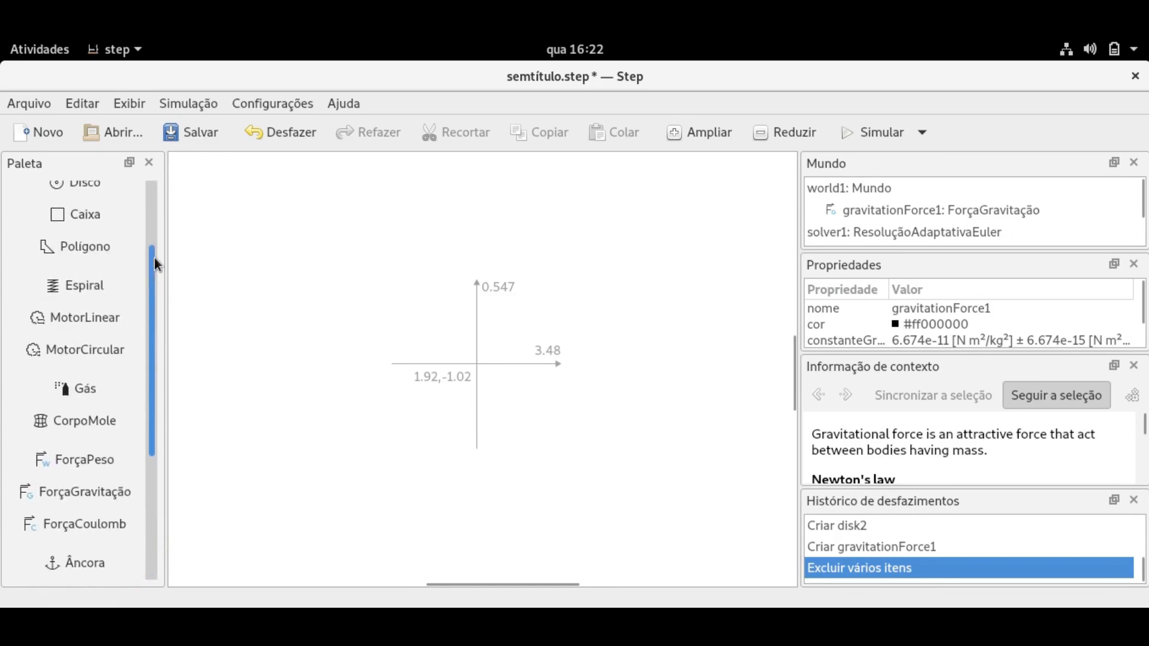
Place a disk near the top left and draw a wide box below it.
click(88, 189)
click(281, 254)
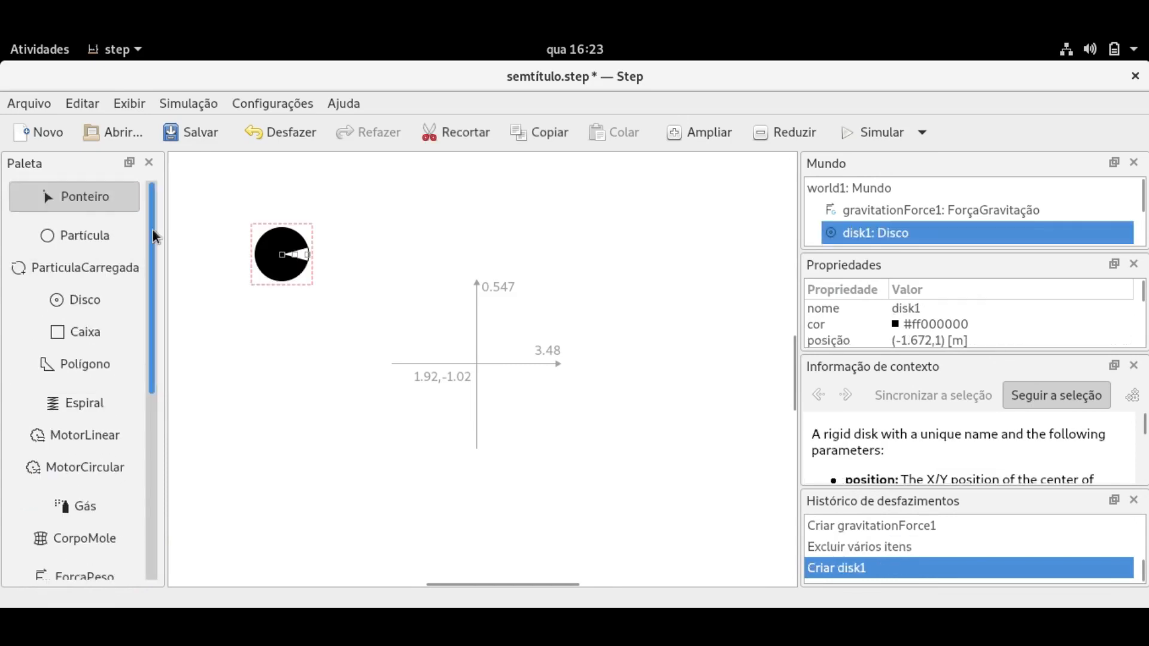
click(75, 333)
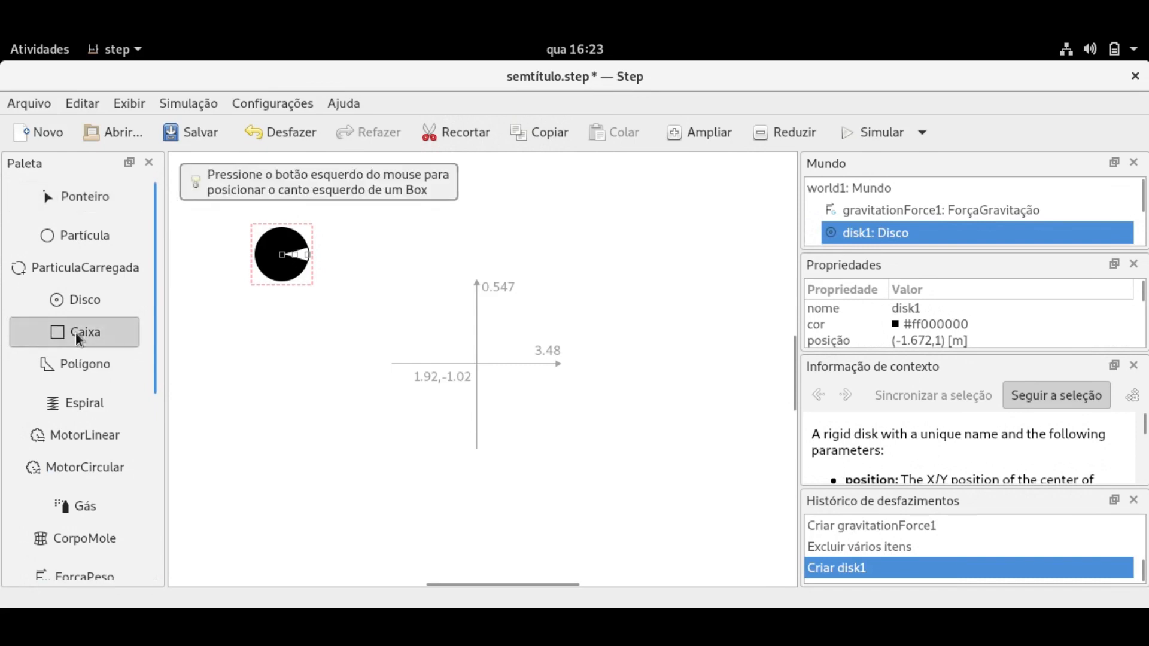
drag(219, 378, 399, 465)
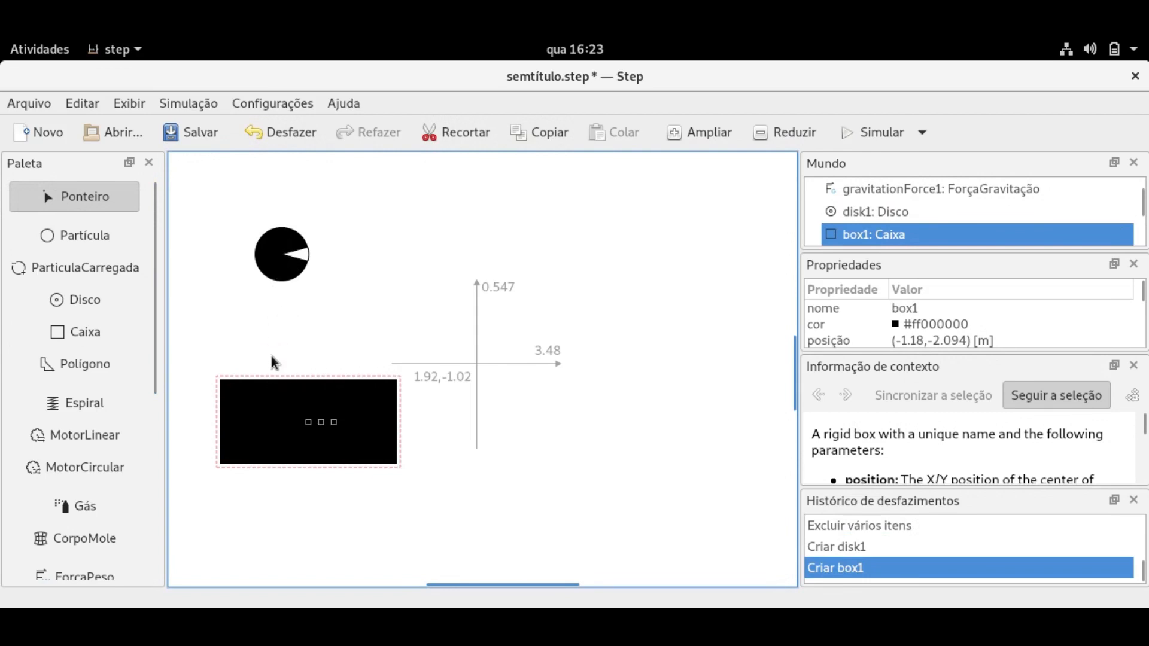
drag(153, 335, 145, 414)
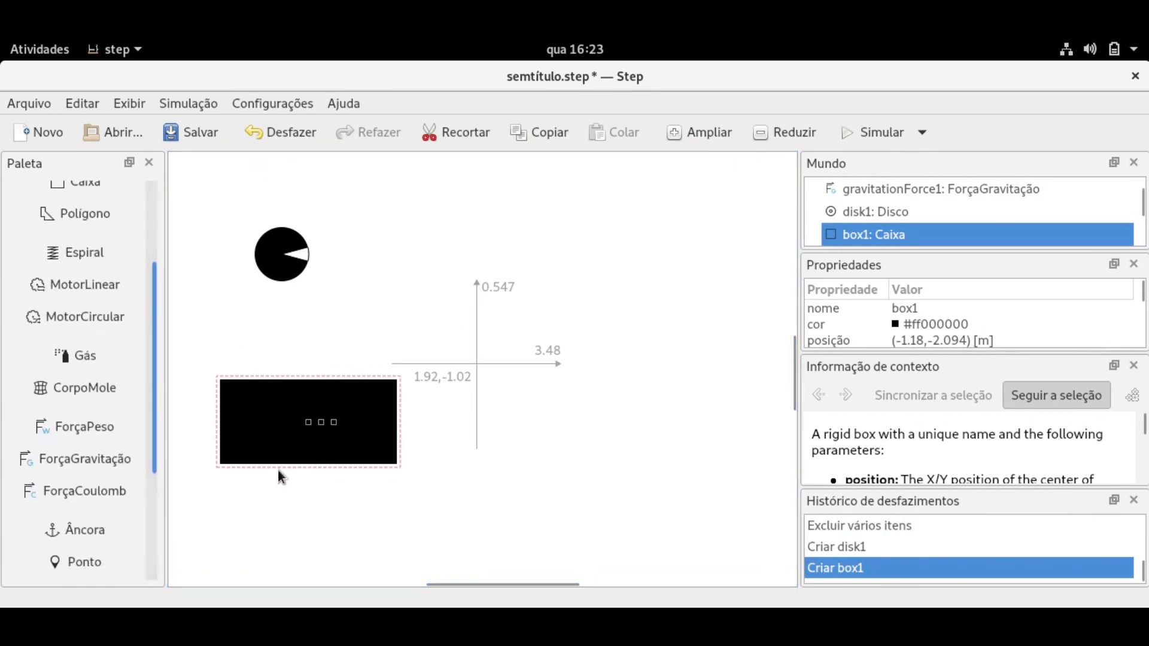
scroll(154, 442, down, 2)
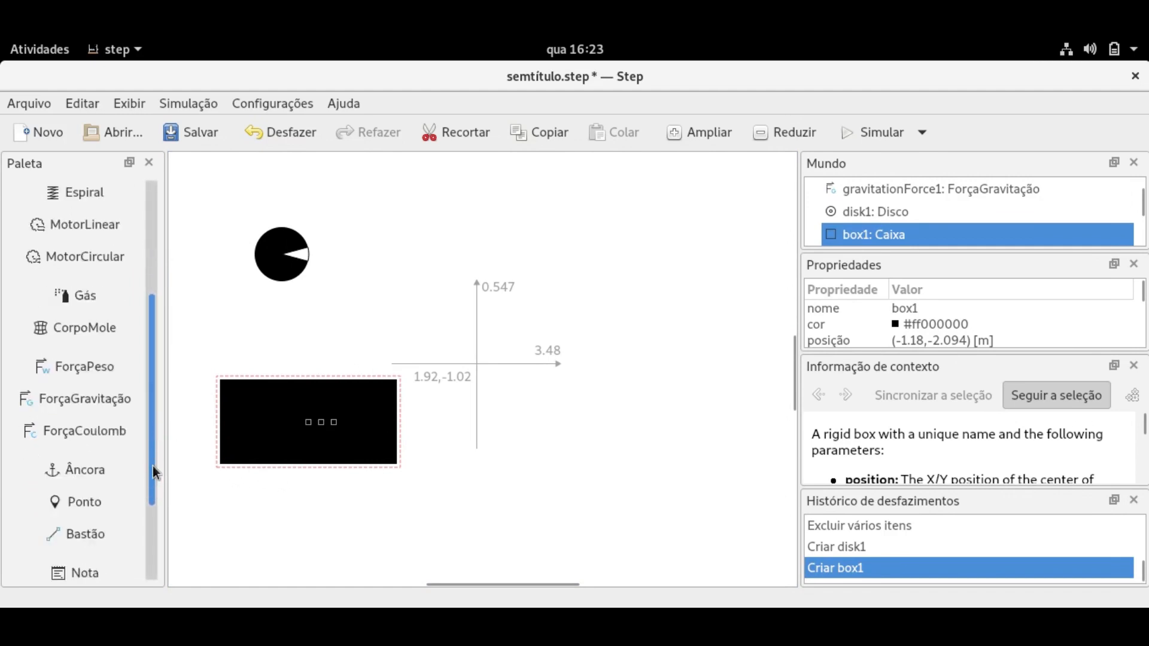
Pin the box in place with an anchor (Âncora).
click(73, 403)
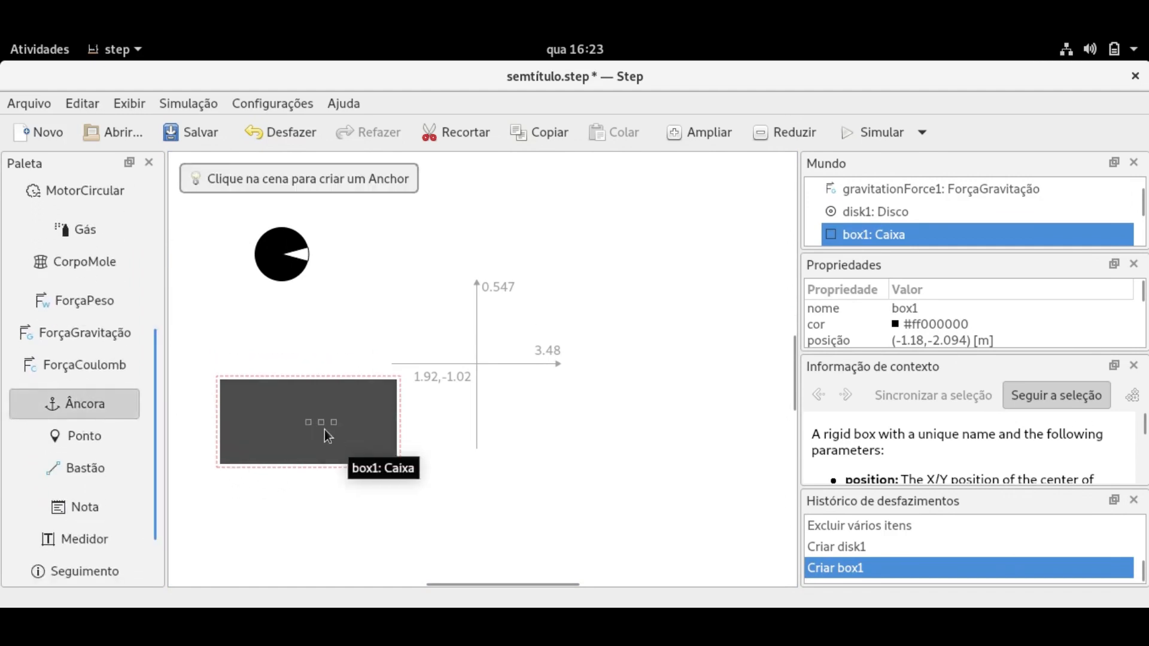
click(322, 425)
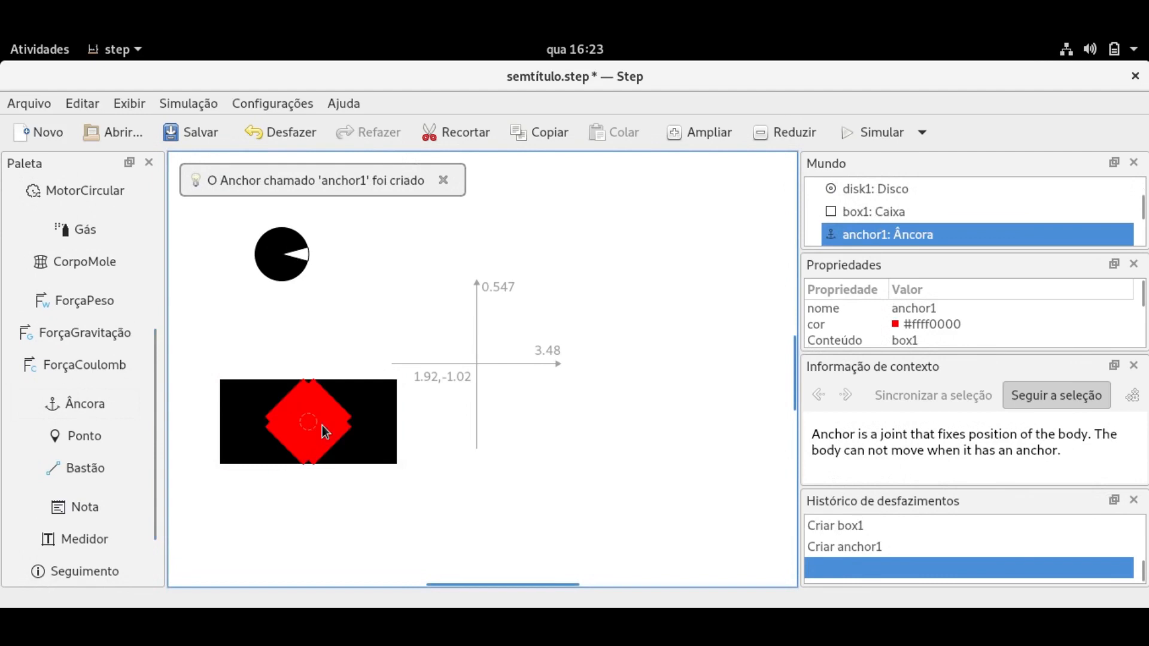
mouse_move(155, 397)
mouse_down()
mouse_move(153, 302)
mouse_move(149, 401)
mouse_move(150, 391)
mouse_up()
Apply a ForçaPeso weight force to the disk and start the simulation.
click(99, 306)
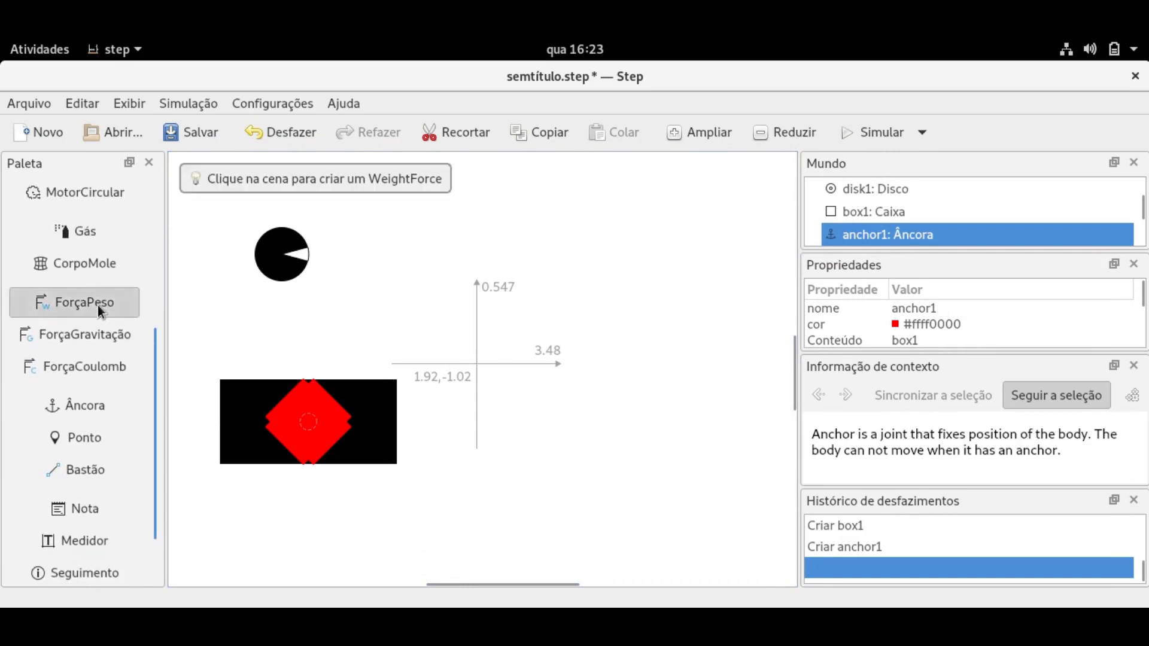
click(282, 261)
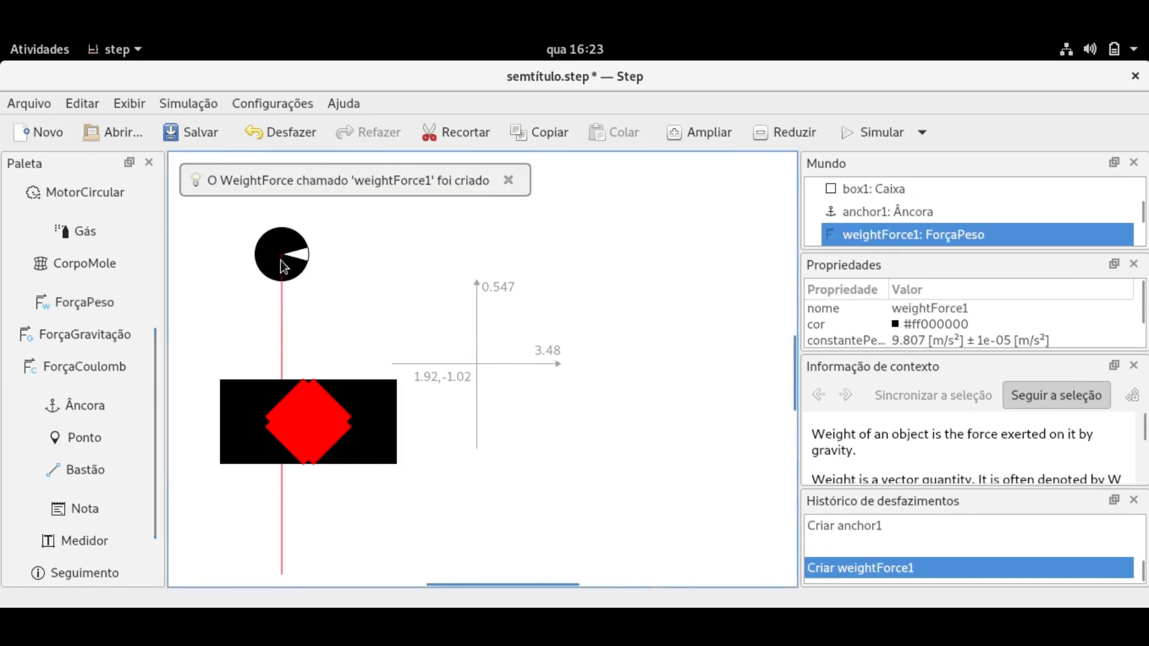
click(879, 134)
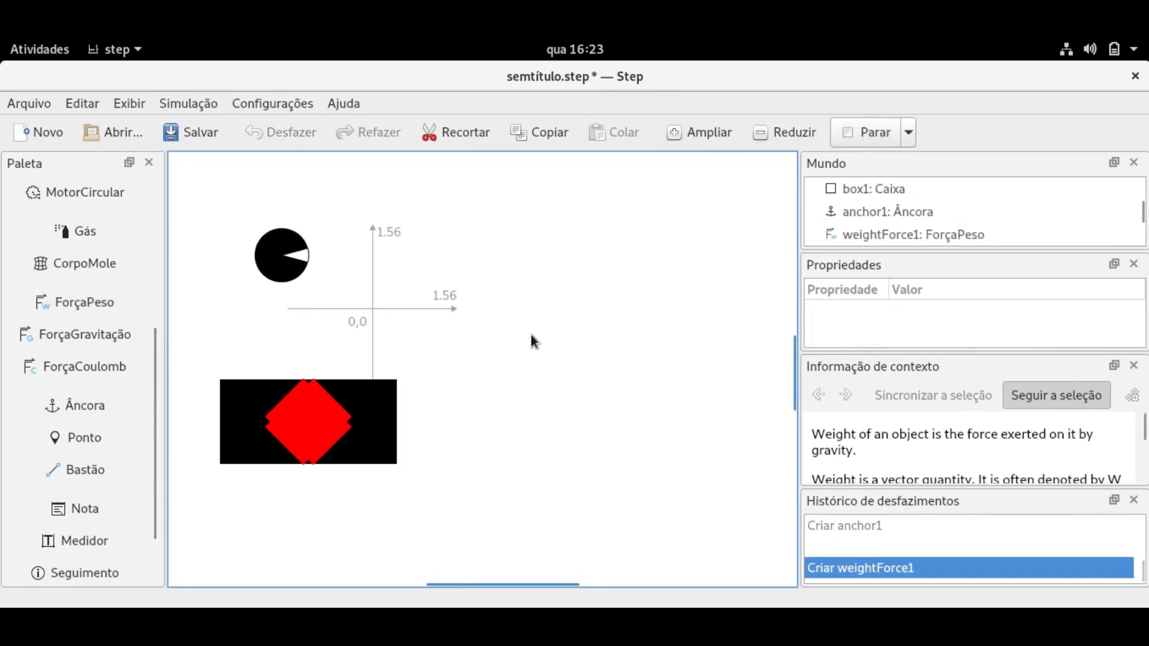
Draw a vertical stick and a second stick from its lower end, then pin the first stick's top.
click(418, 392)
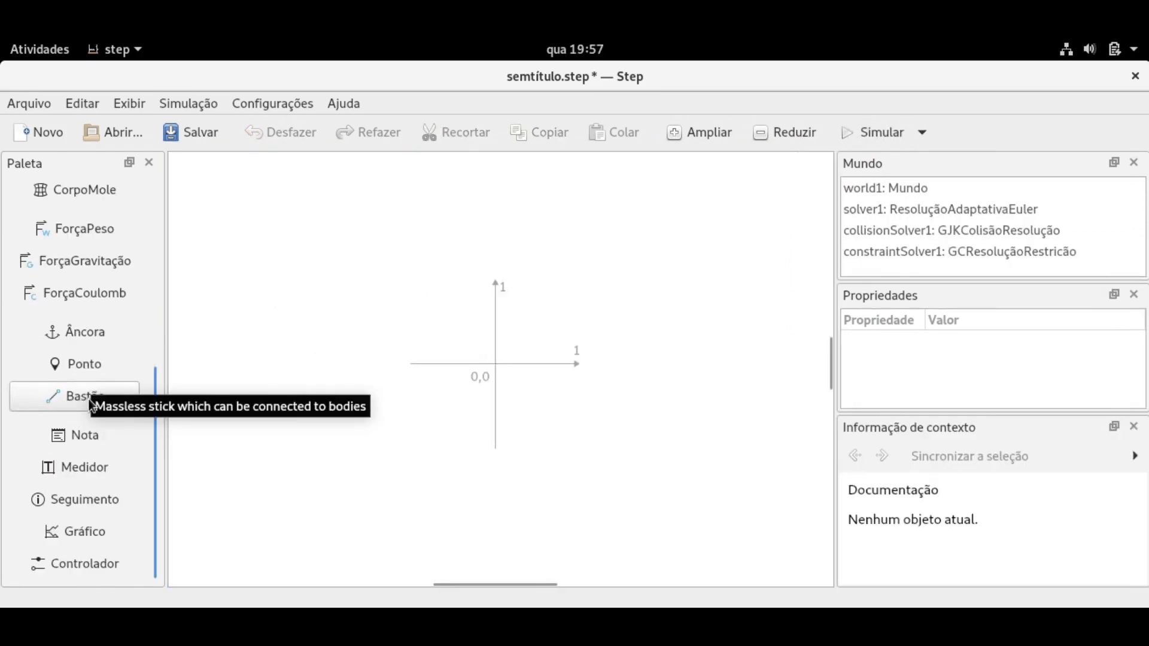
drag(354, 173, 354, 292)
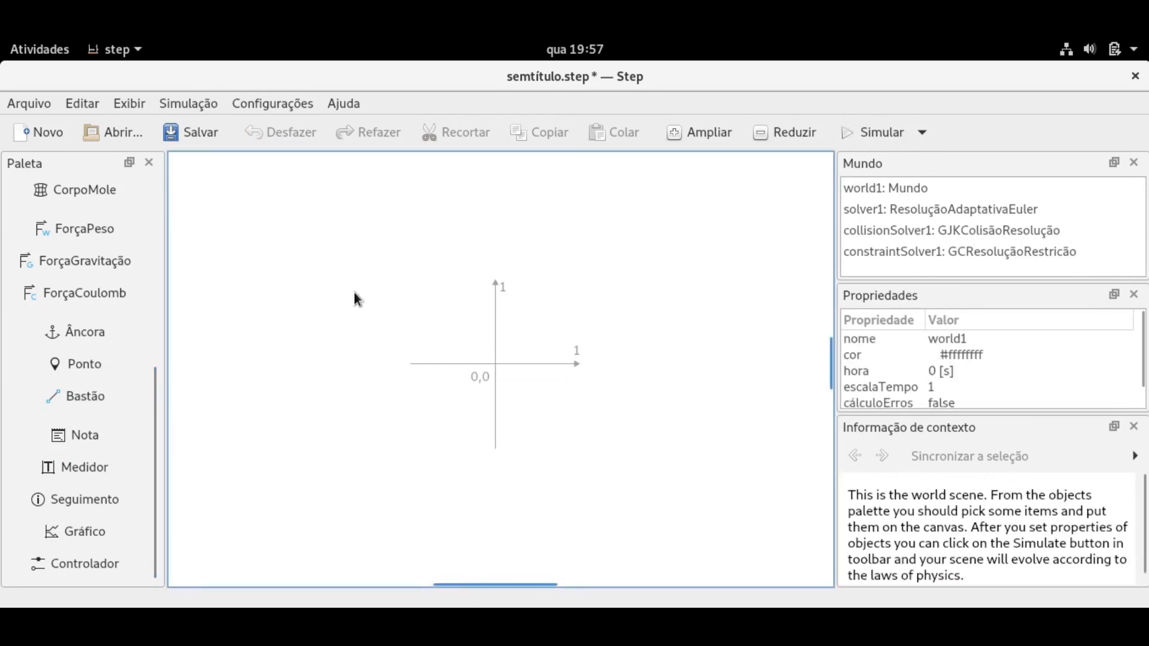
click(87, 400)
drag(383, 219, 382, 310)
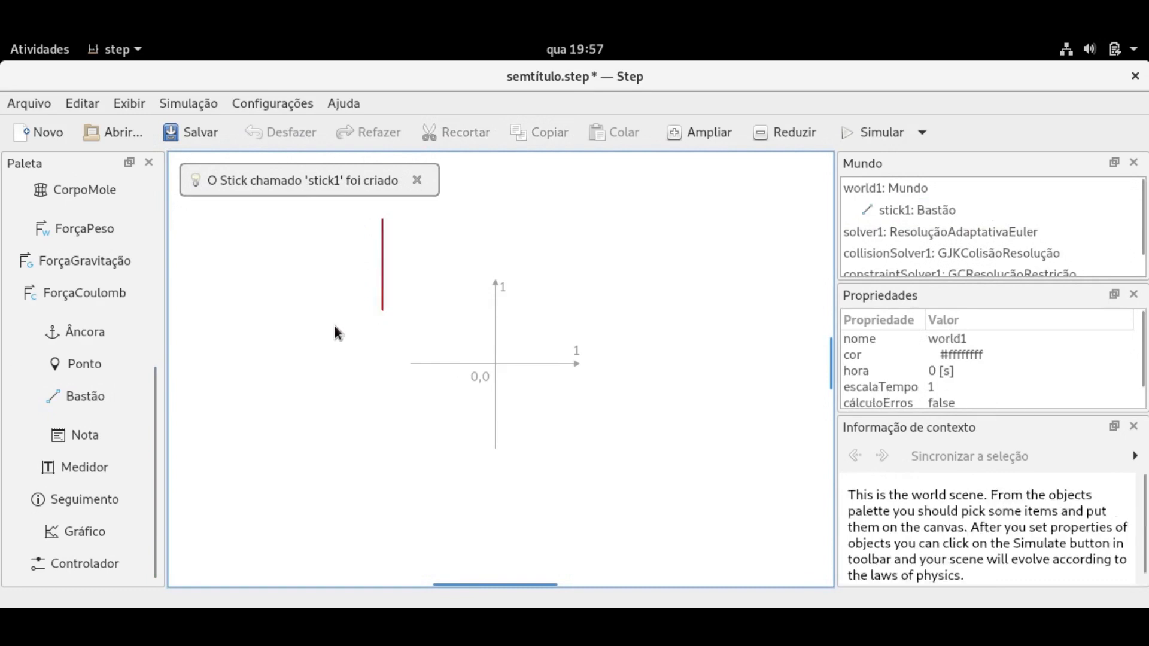
click(109, 397)
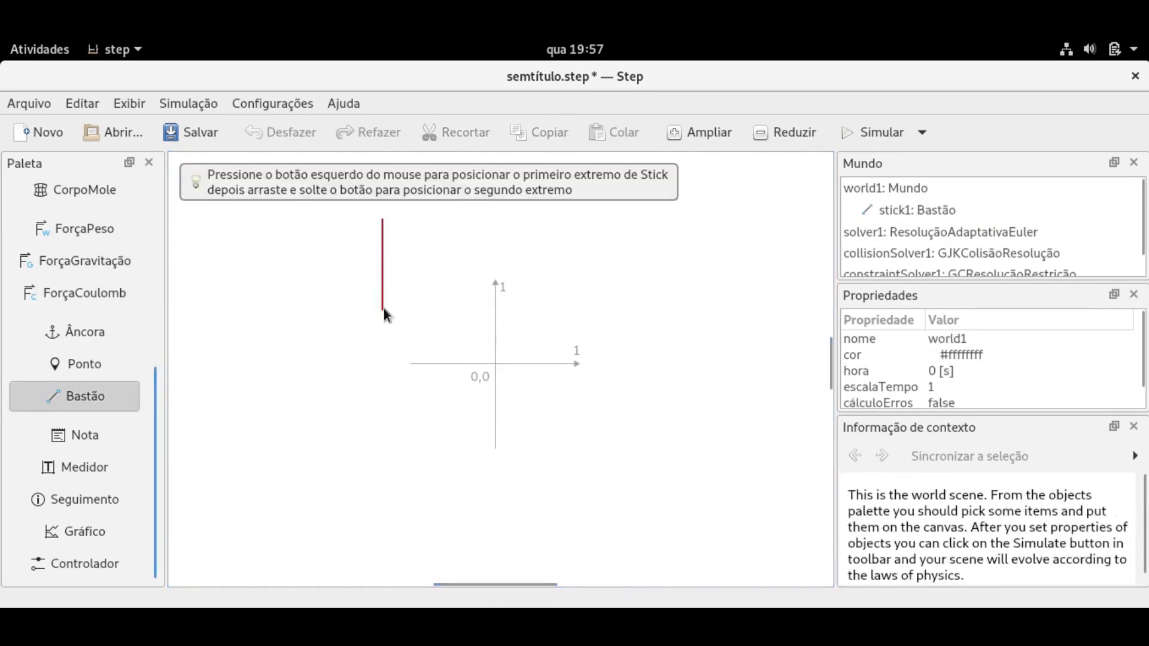
drag(383, 308, 322, 381)
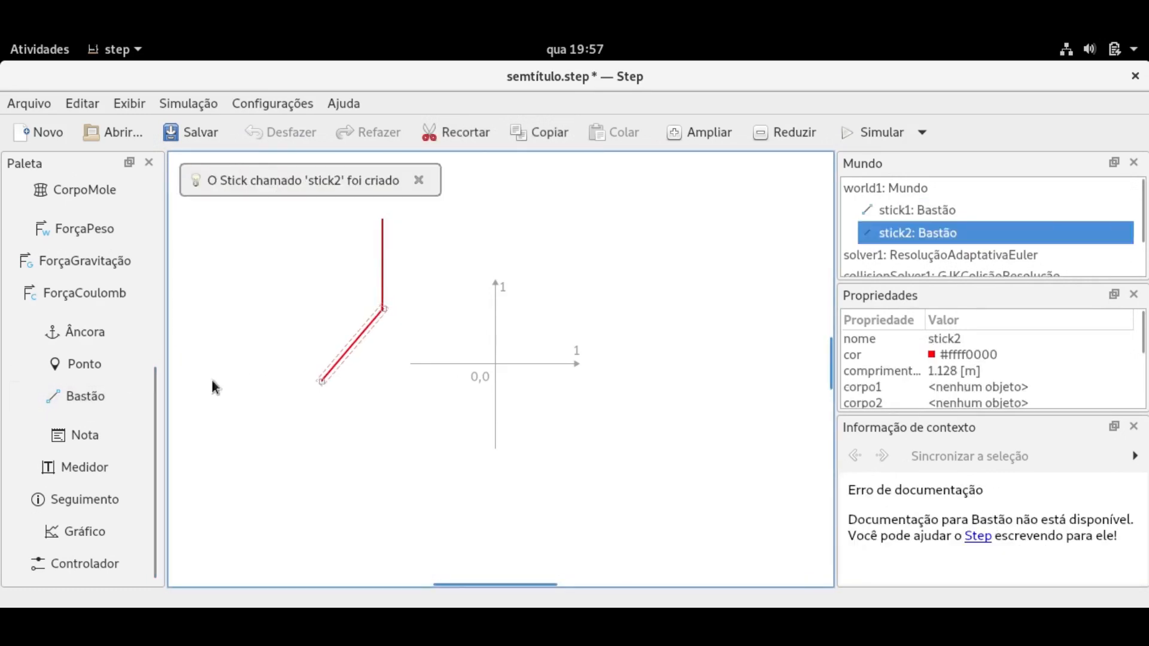
click(72, 366)
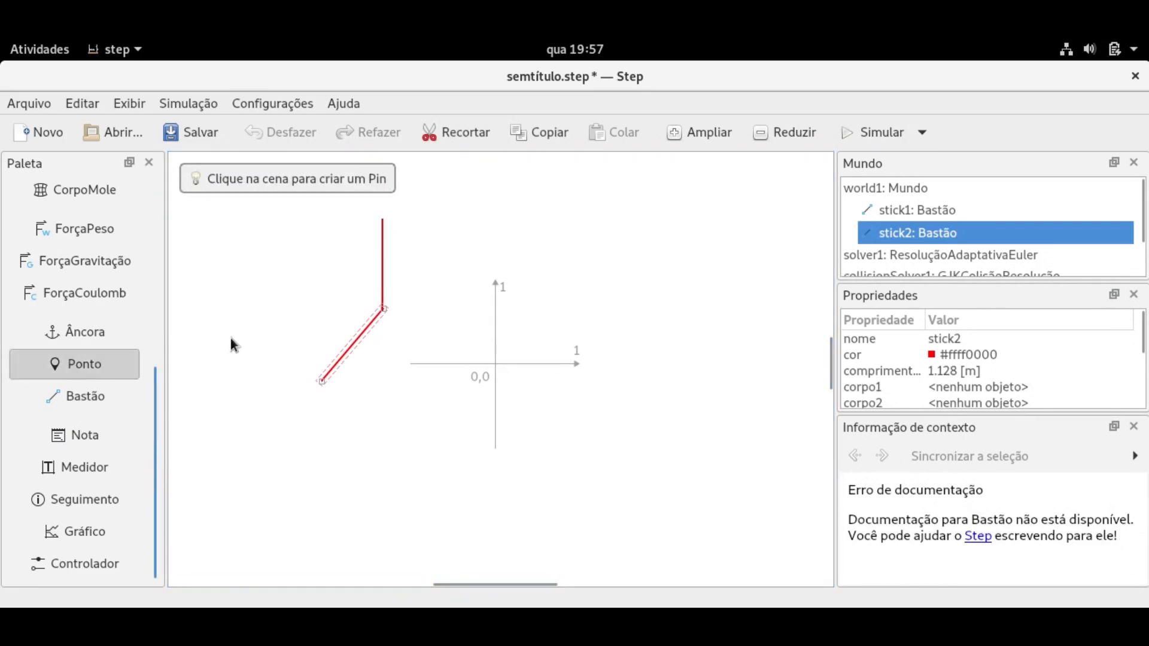
click(383, 223)
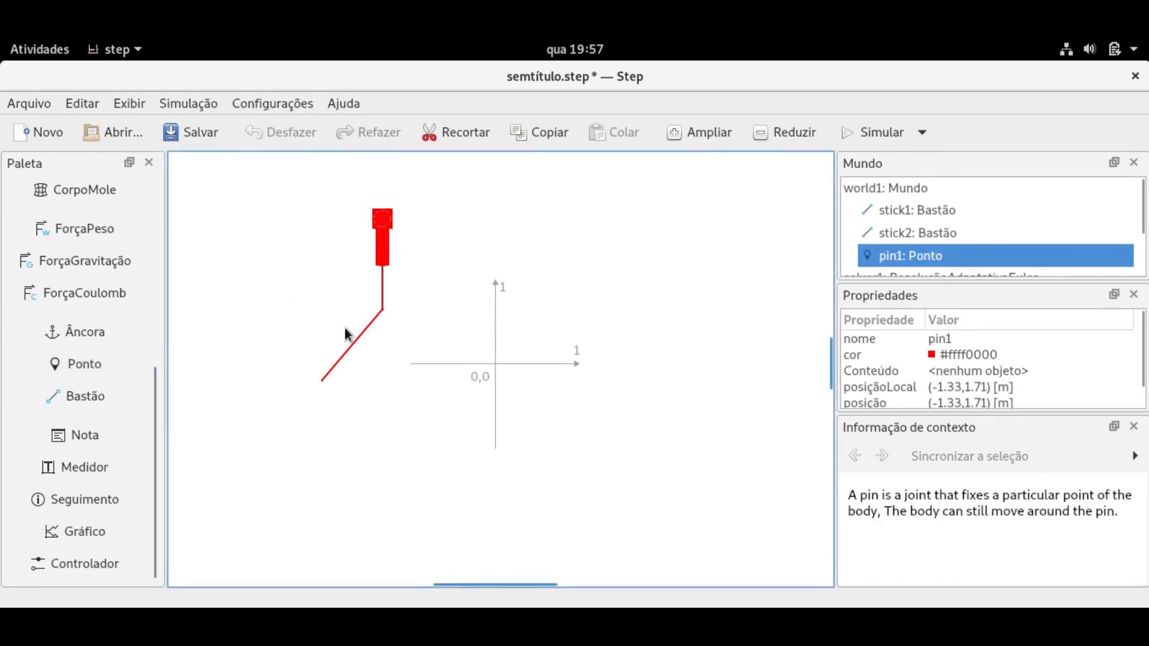
Add a note beside the sticks reading 'Teste'.
click(75, 434)
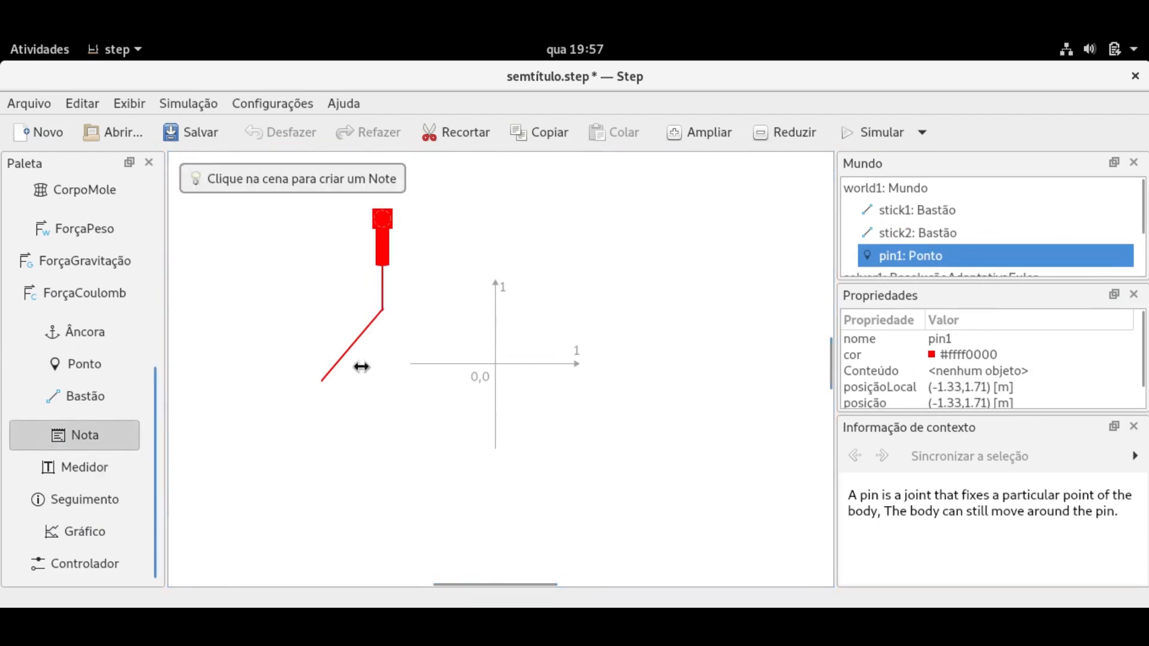
click(575, 225)
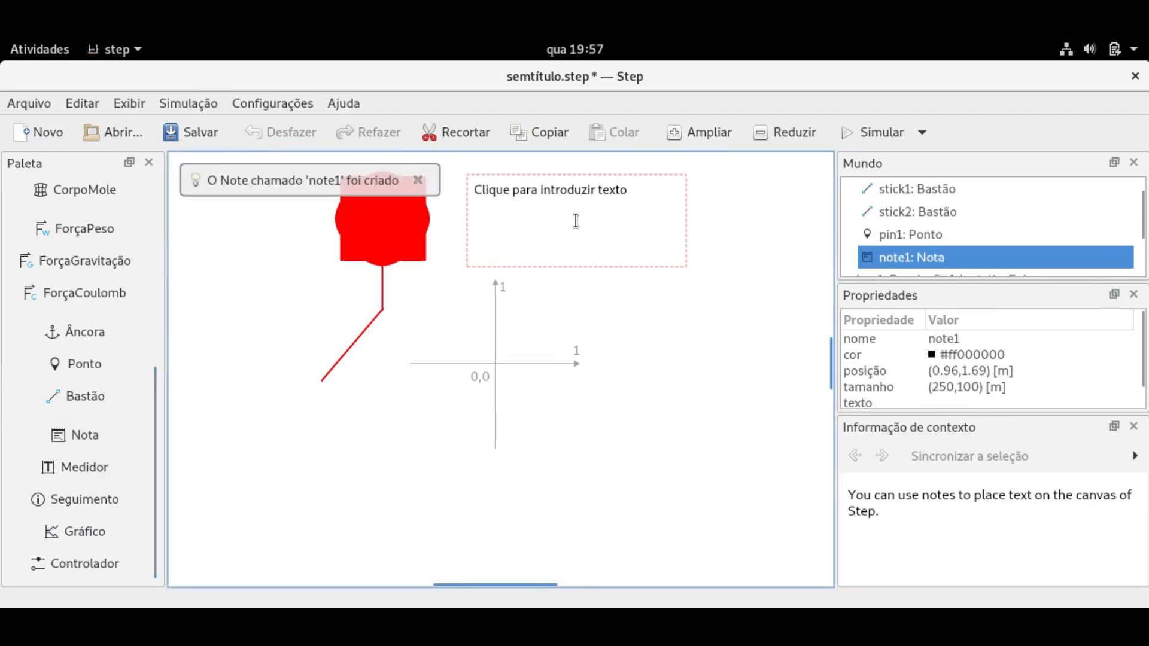
click(575, 221)
text(Test)
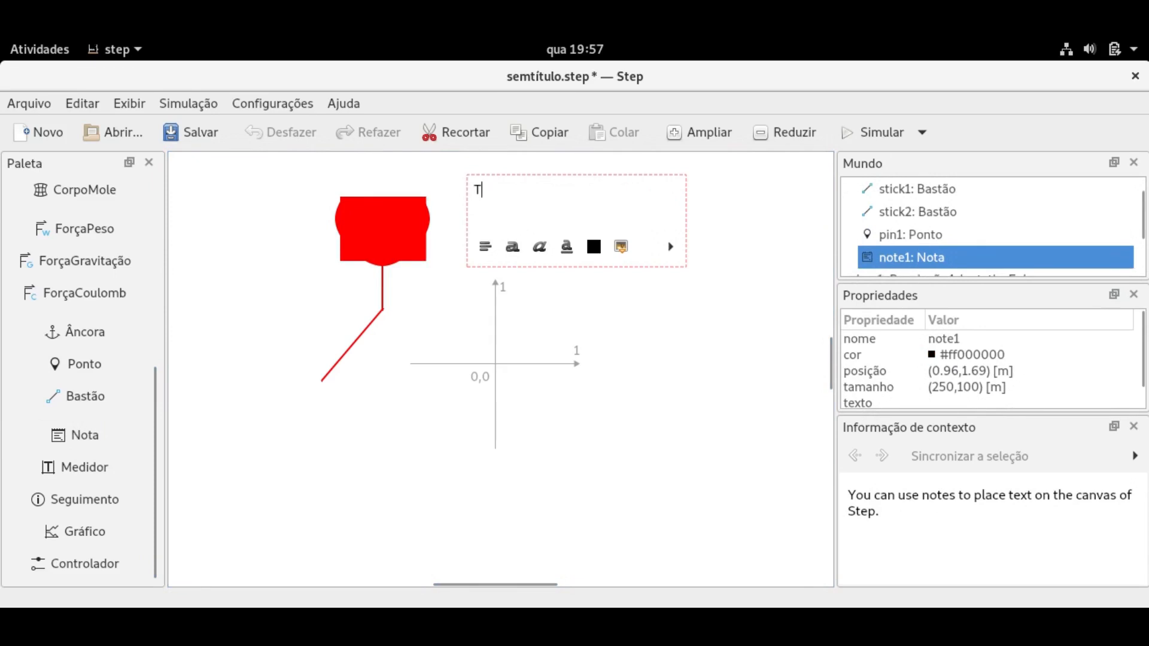
text(e)
click(623, 301)
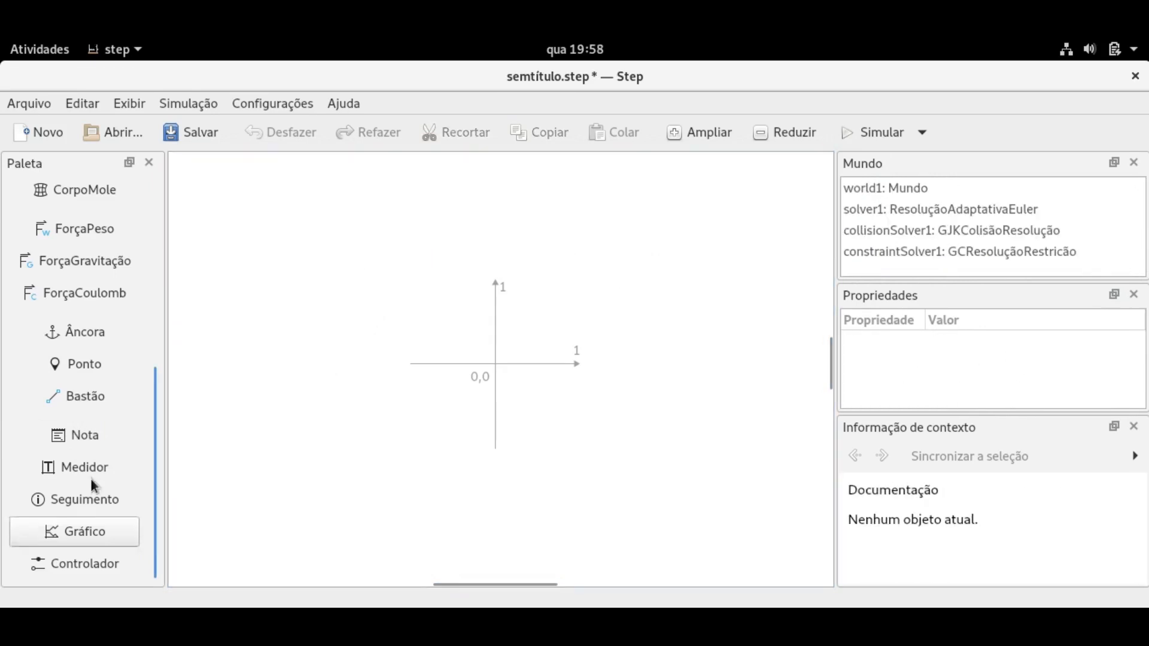
Place a Medidor meter, then a Gráfico graph moved toward the centre below it.
click(85, 470)
click(301, 274)
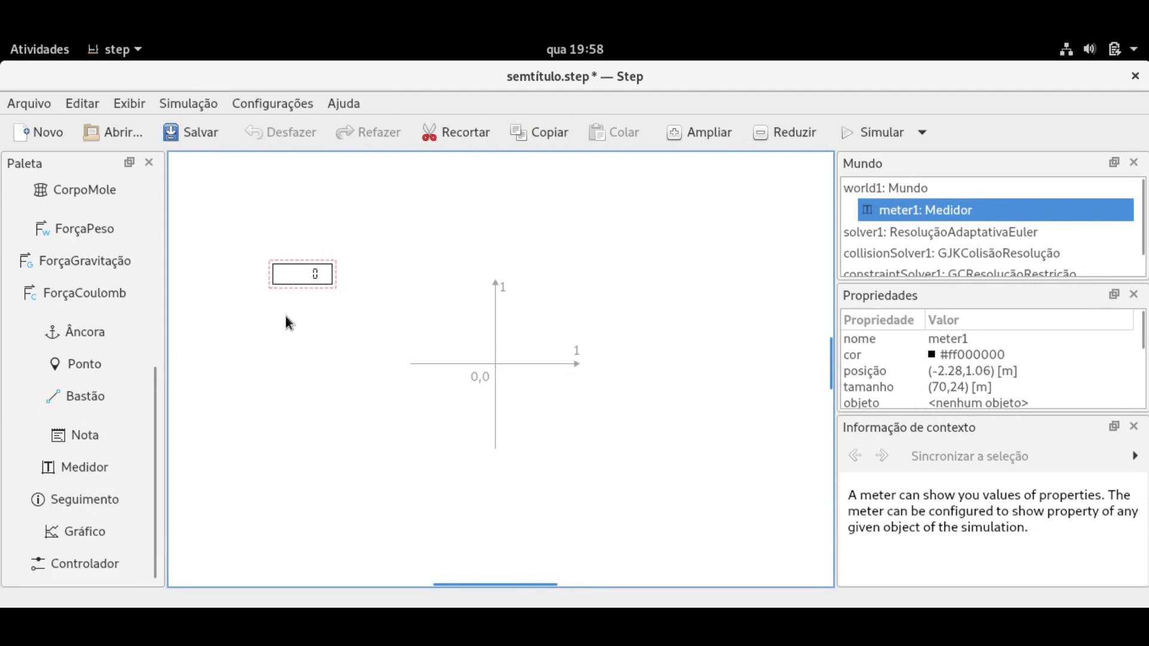
click(97, 534)
click(271, 404)
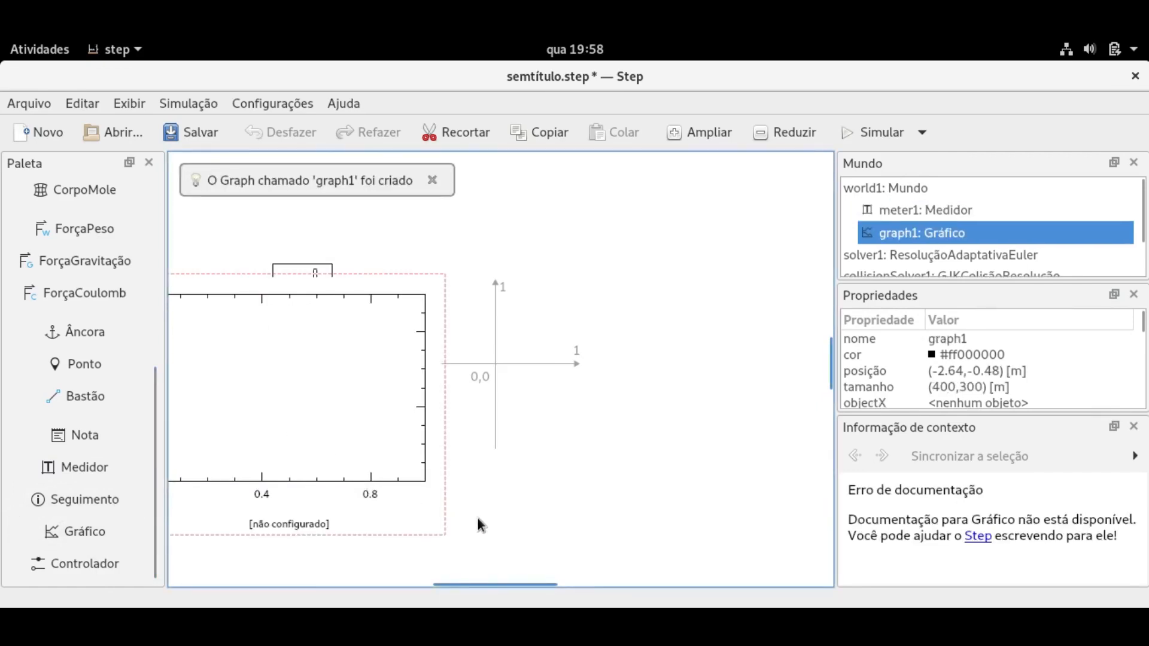
drag(313, 348, 473, 359)
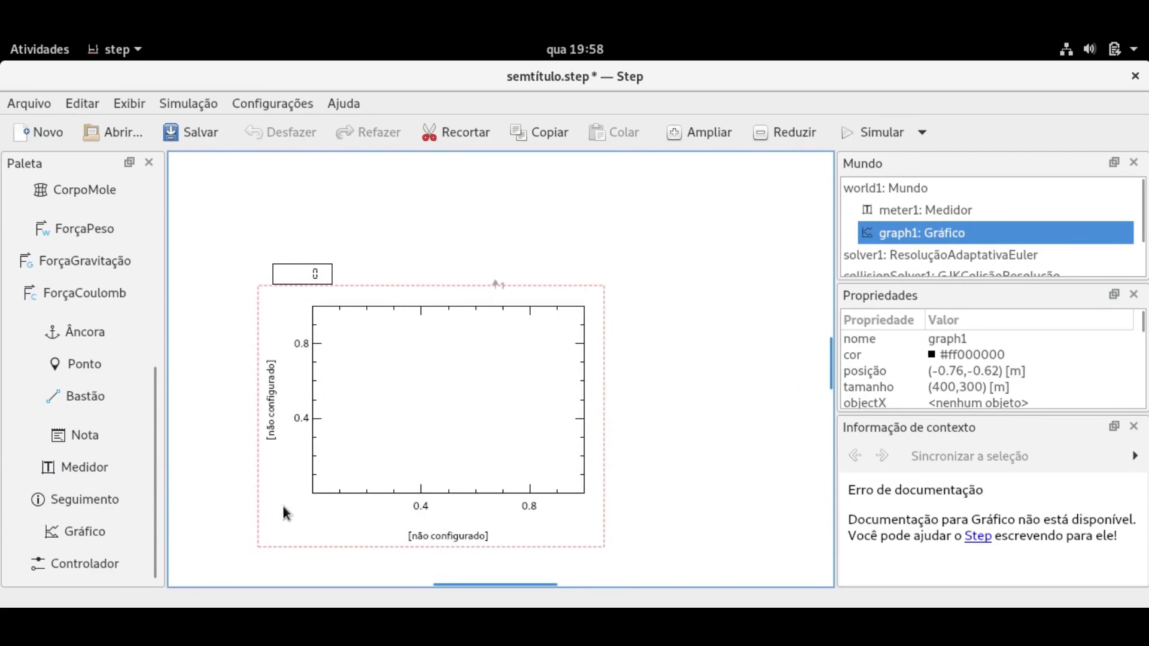
Draw a horizontal Espiral spring above the meter.
click(110, 562)
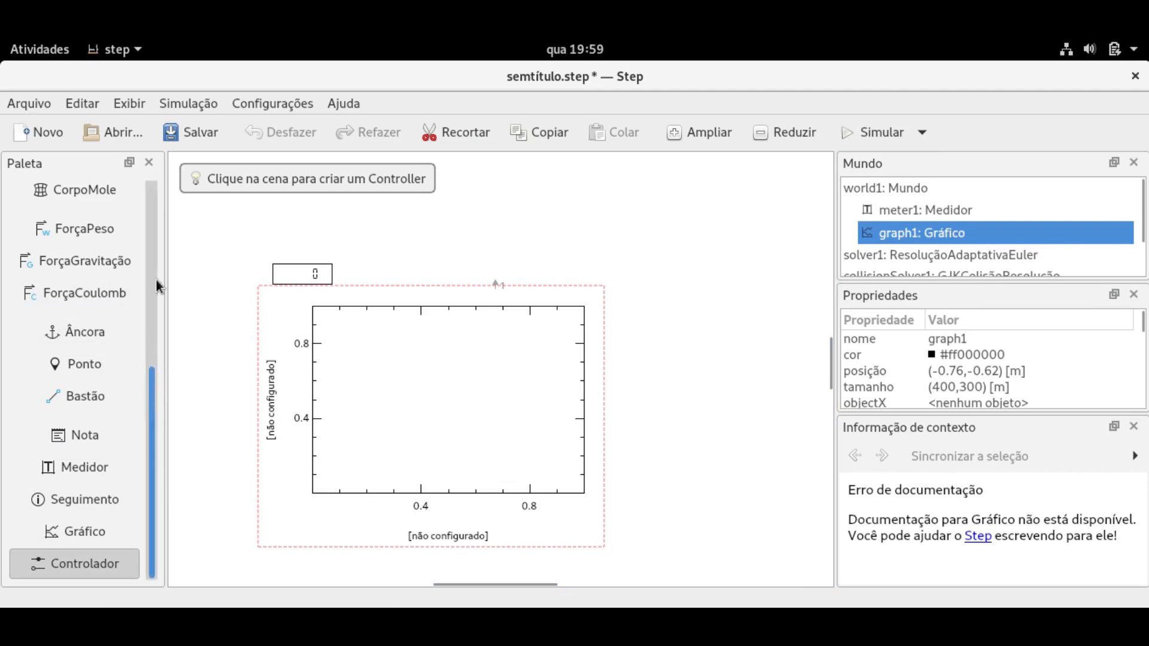
scroll(157, 265, up, 7)
click(78, 298)
drag(324, 235, 499, 235)
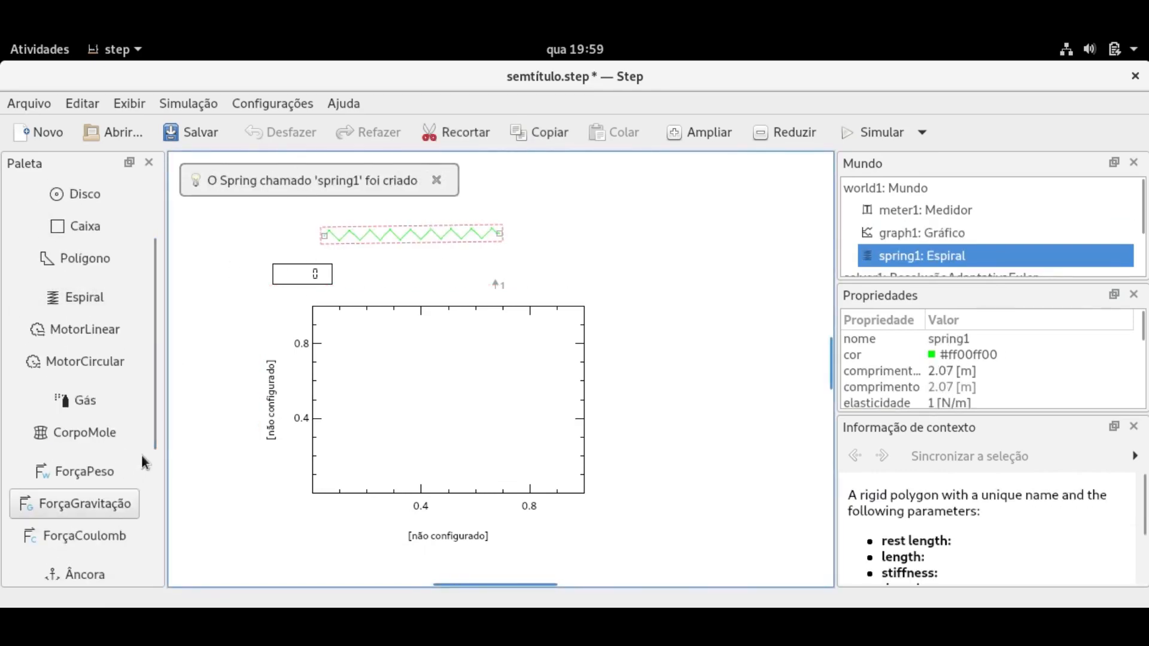
Place a Controlador over the spring and push its value toward 1.
scroll(155, 555, down, 5)
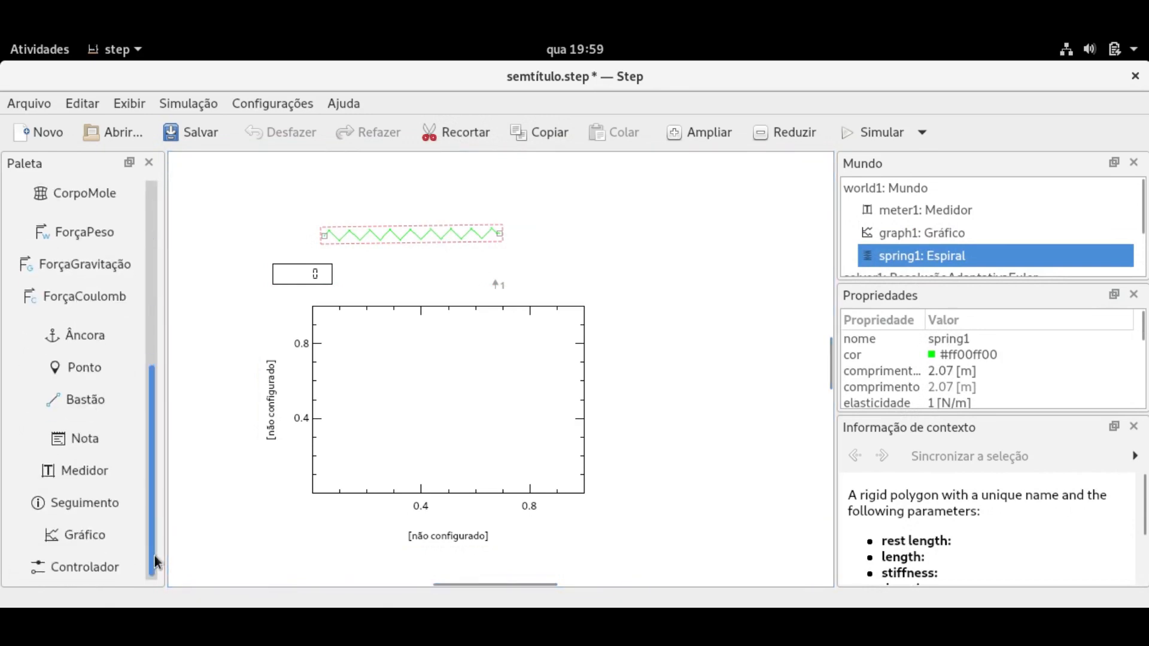
click(107, 570)
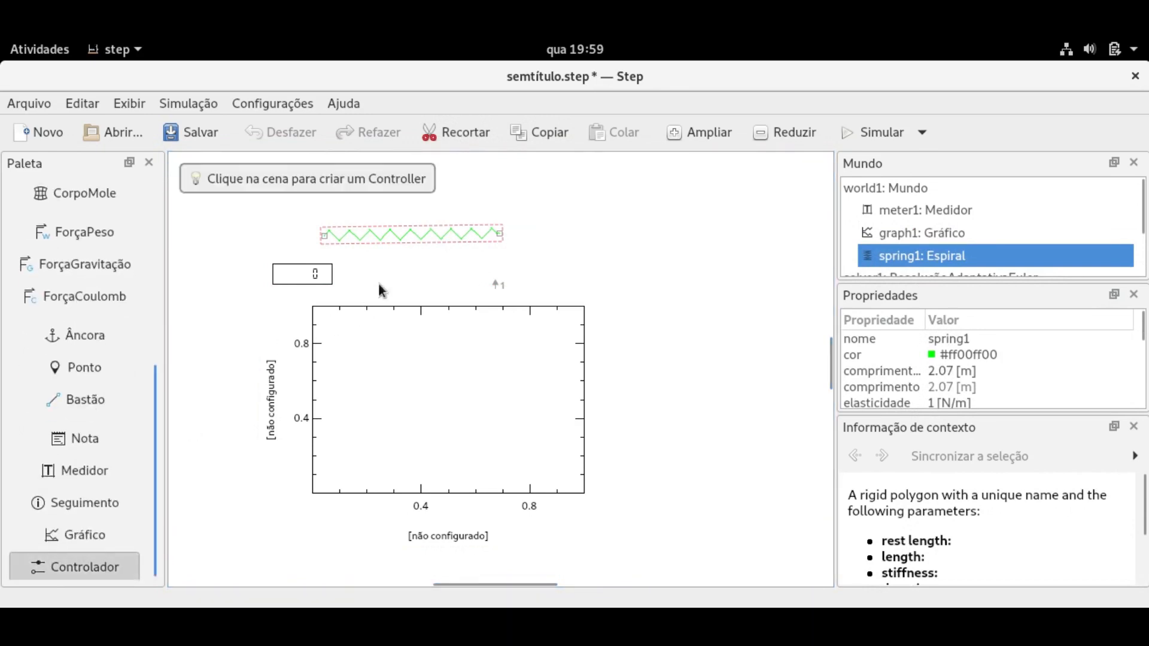
click(427, 239)
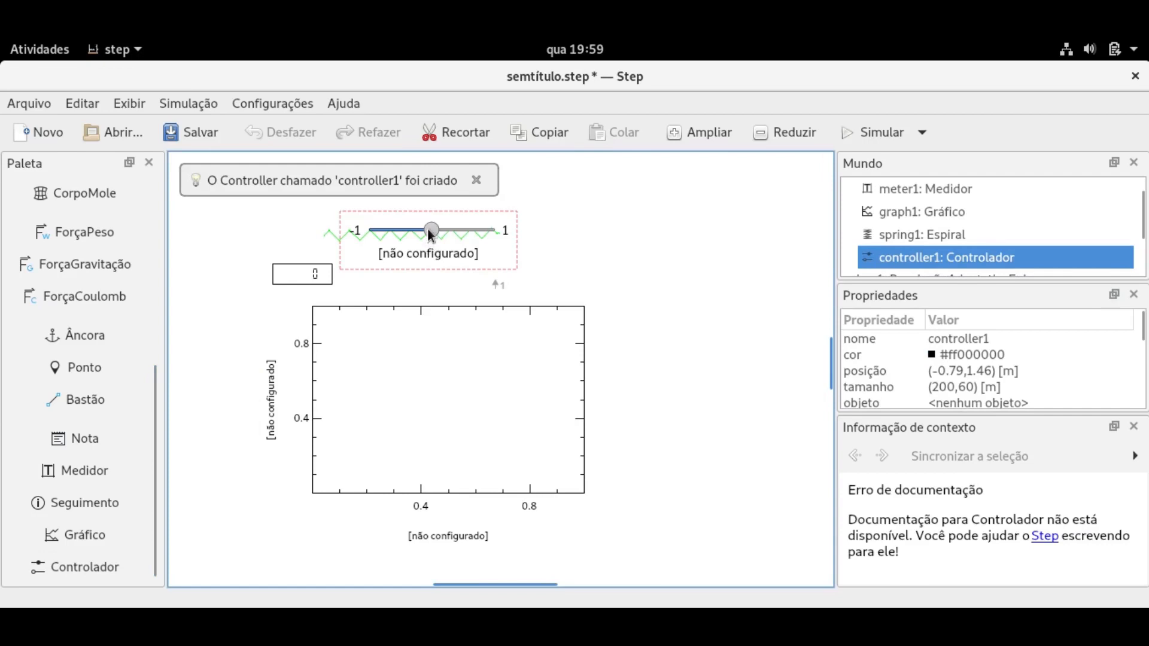
drag(377, 235, 465, 235)
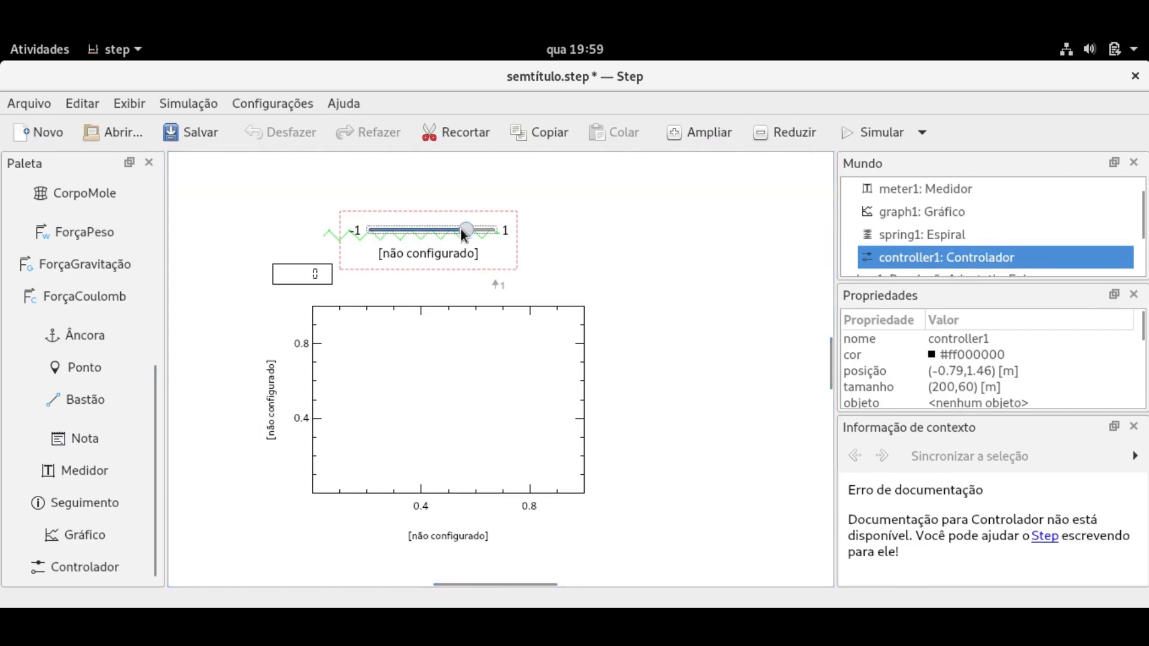